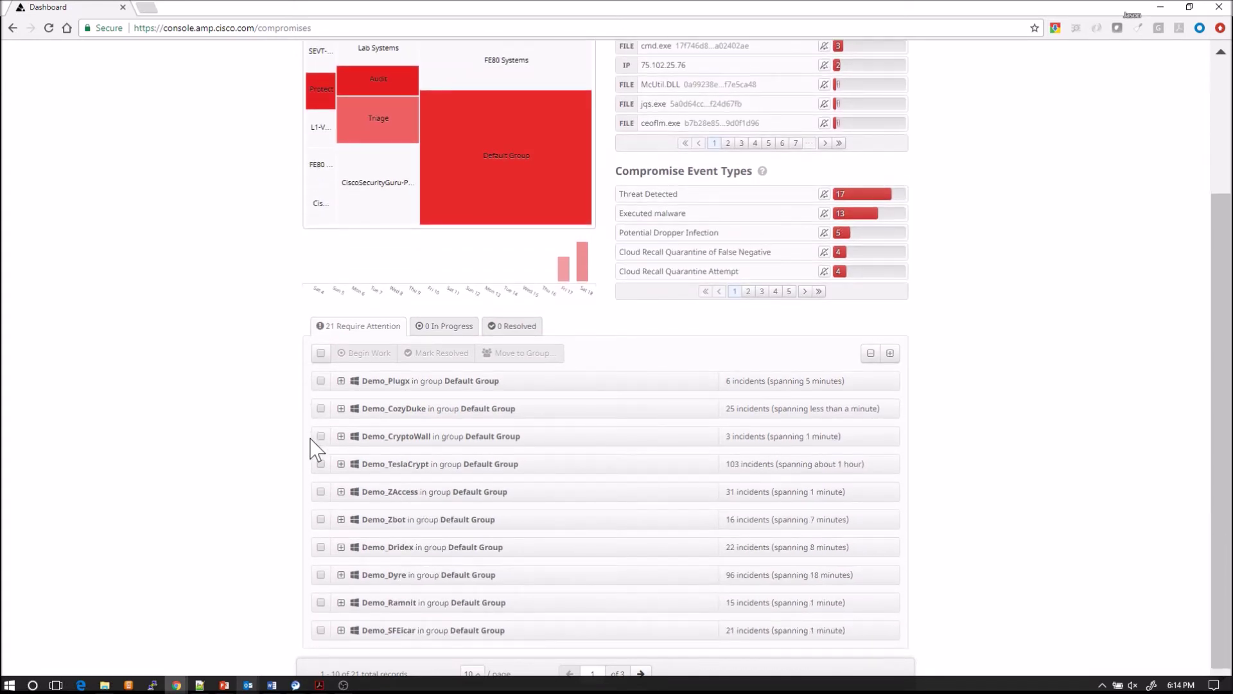
# - Expand the Demo_ZAccess computer in the list requiring attention and open its Device Trajectory
pyautogui.click(341, 492)
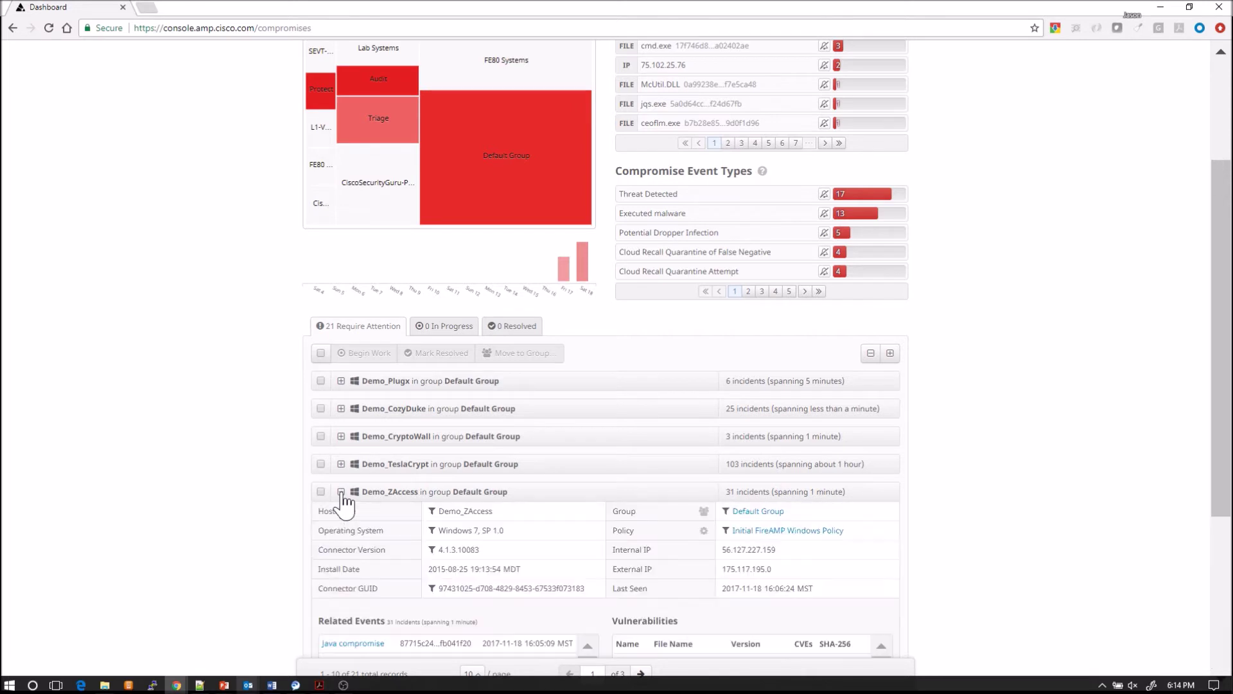
pyautogui.scroll(-3, 339, 498)
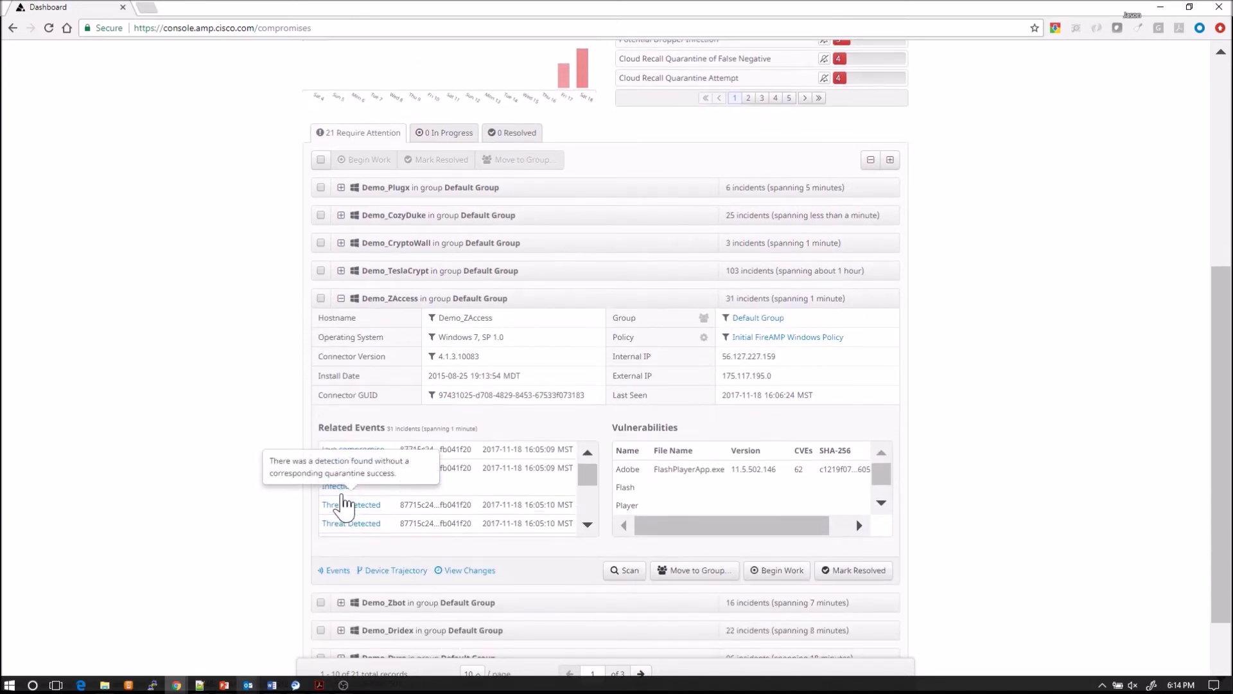
pyautogui.scroll(1, 338, 504)
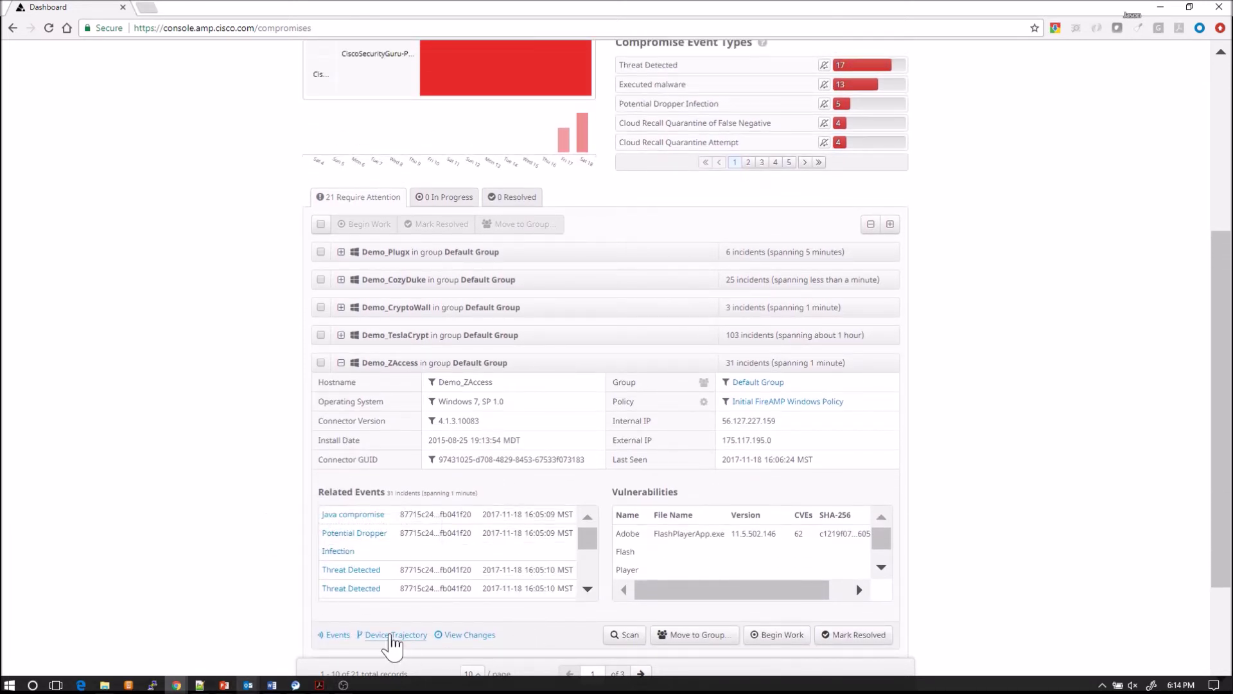
pyautogui.click(386, 634)
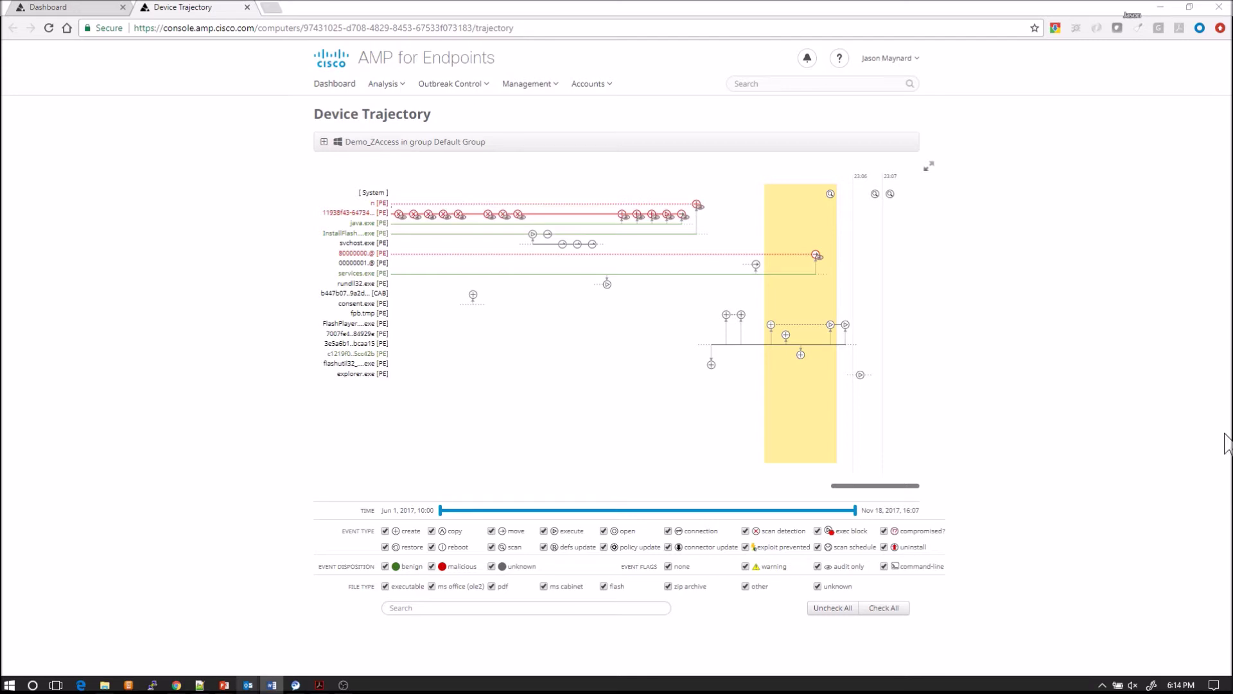
# - Go back in the trajectory to the wide yellow band, examine its last System event, and check the created file's disposition
pyautogui.moveTo(886, 489); pyautogui.dragTo(793, 506)
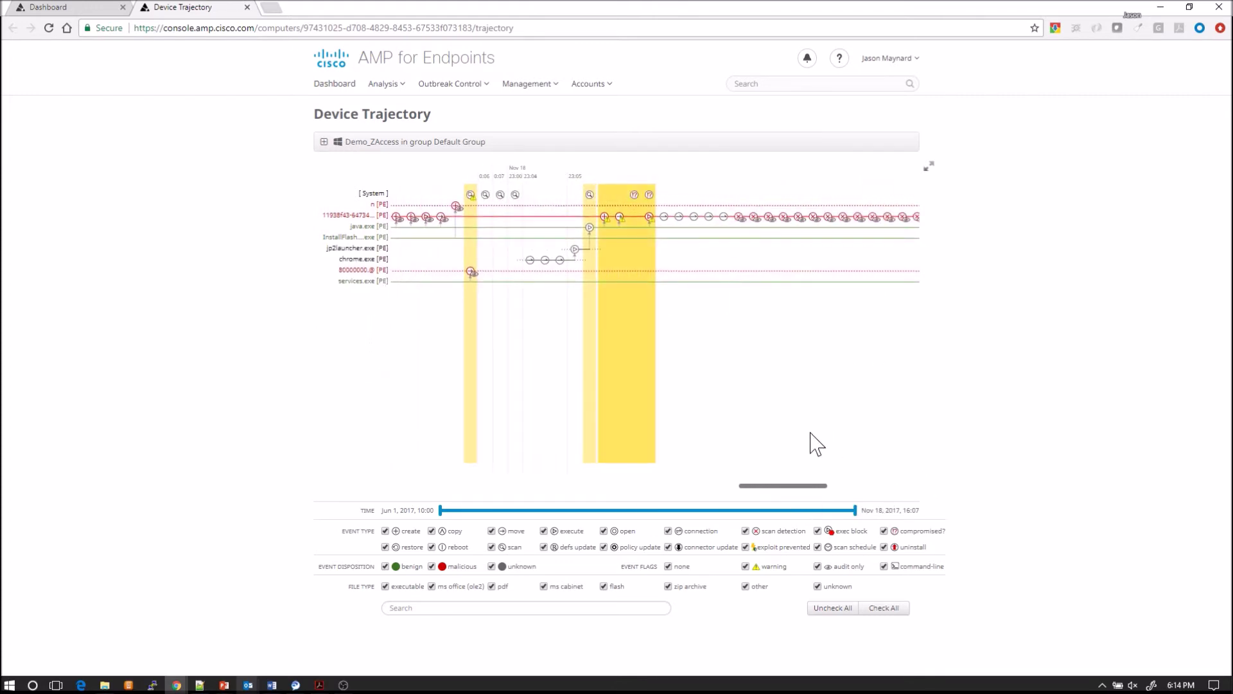
pyautogui.click(650, 196)
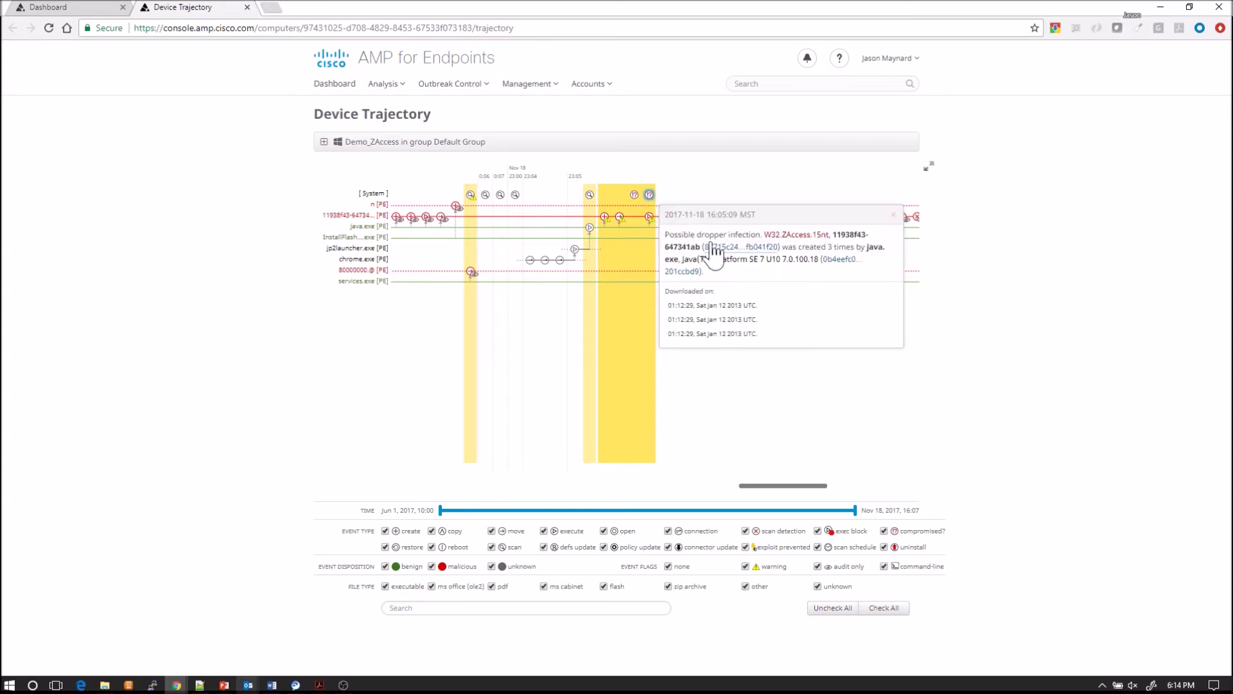
pyautogui.moveTo(665, 235); pyautogui.dragTo(764, 235)
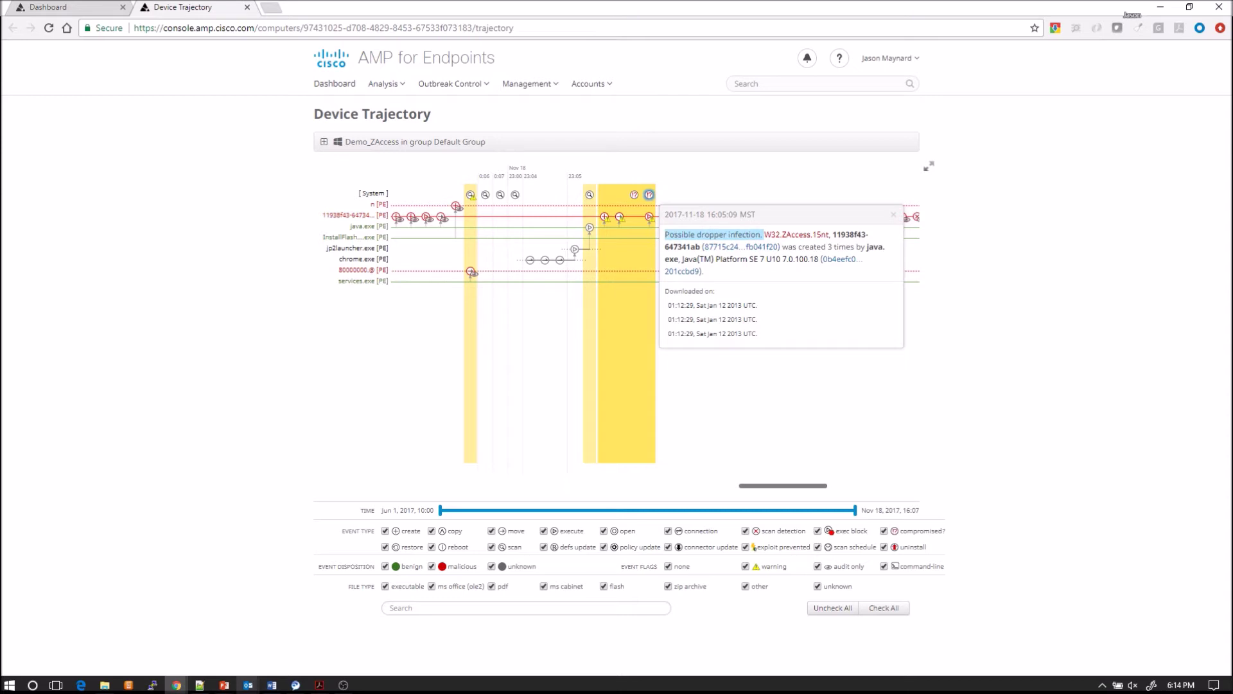
pyautogui.rightClick(731, 252)
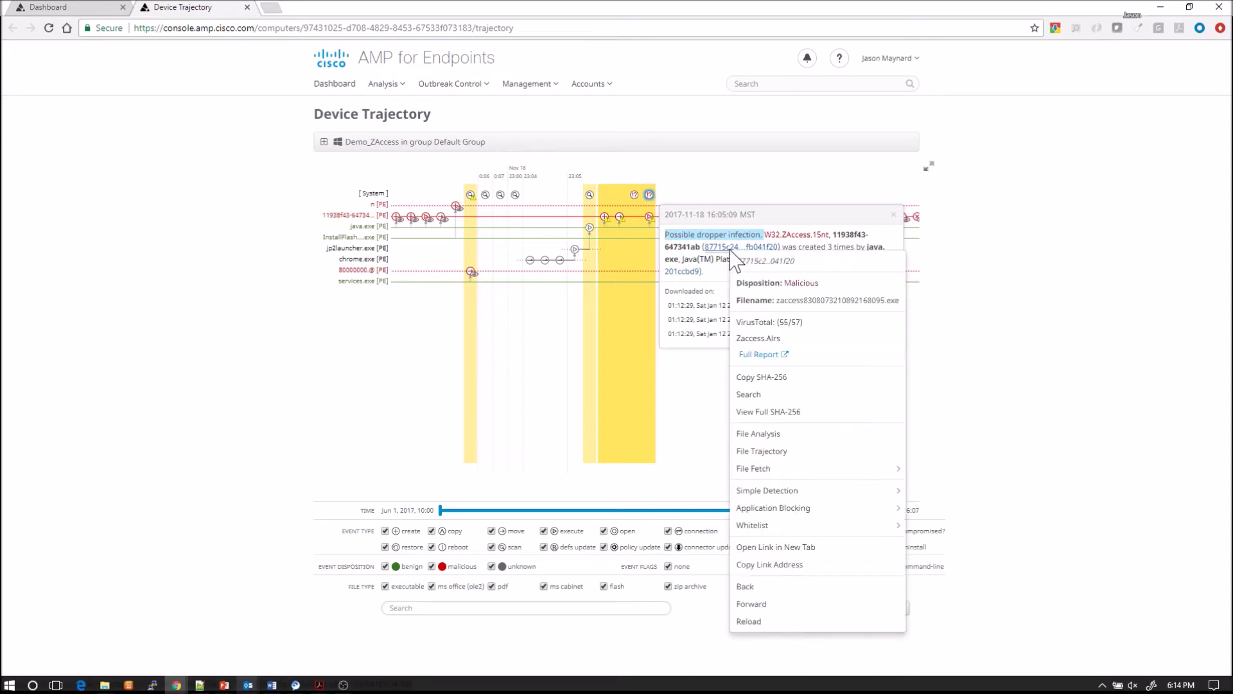
pyautogui.moveTo(785, 283); pyautogui.dragTo(824, 284)
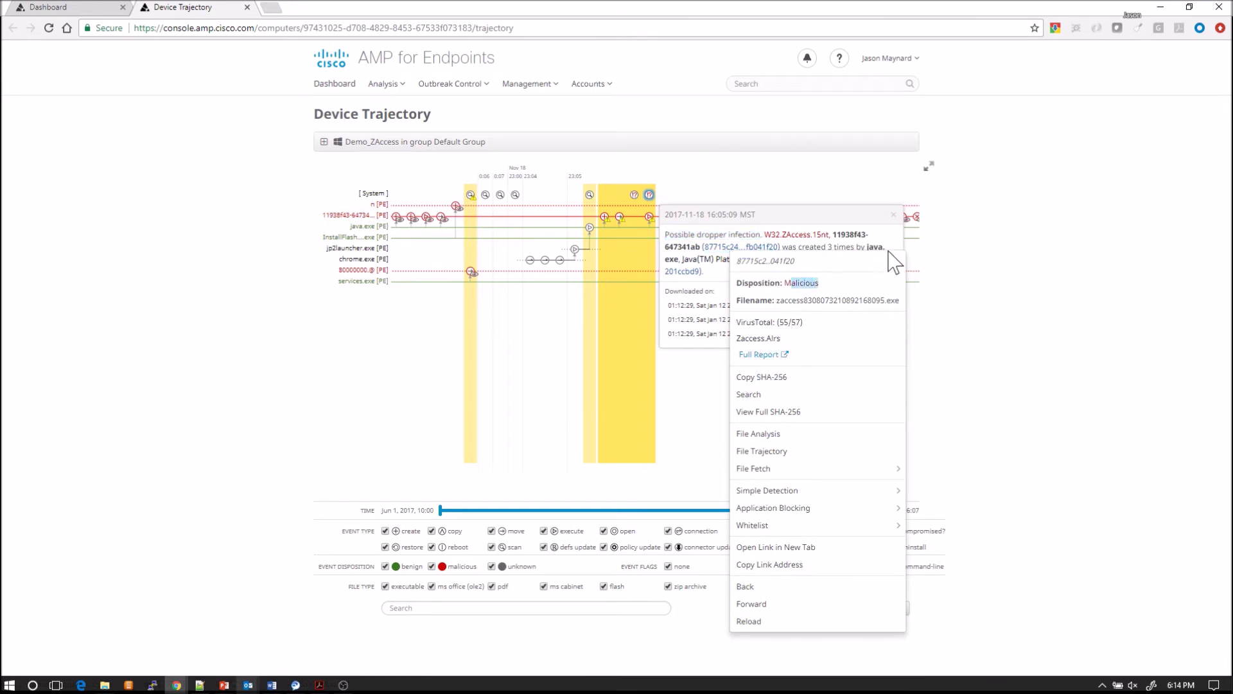
pyautogui.click(894, 215)
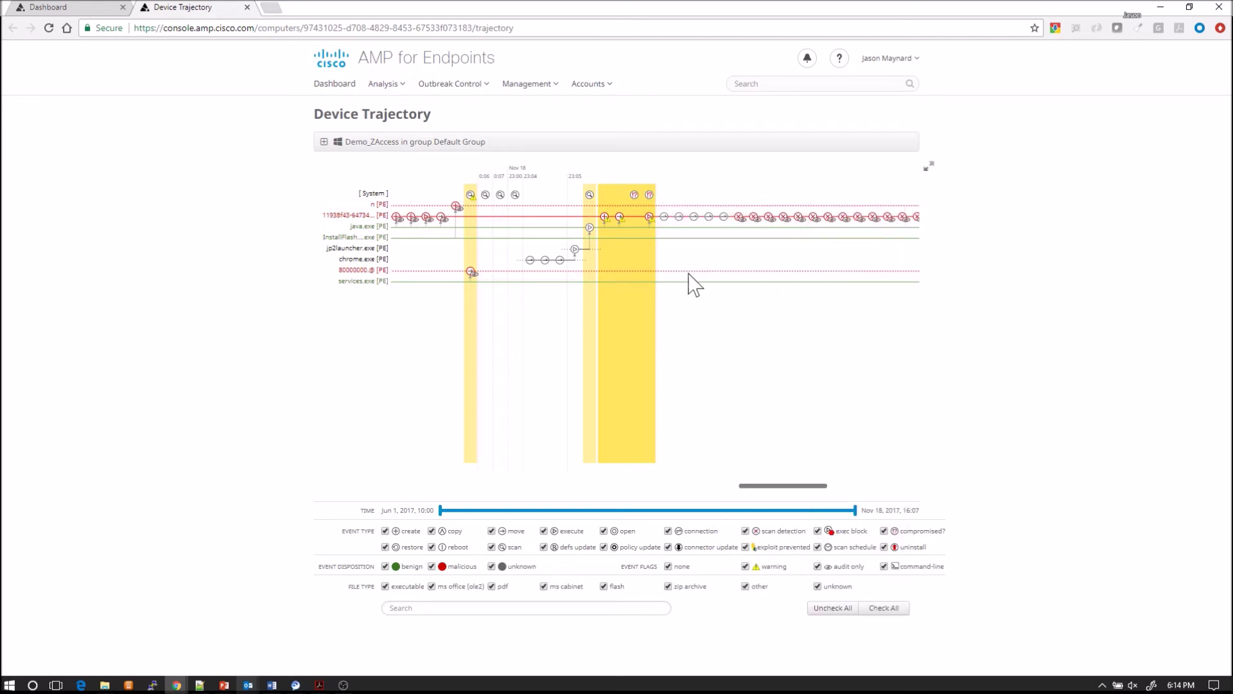
# - Examine the details of the first System event in the wide yellow band, highlighting its opening description
pyautogui.click(636, 196)
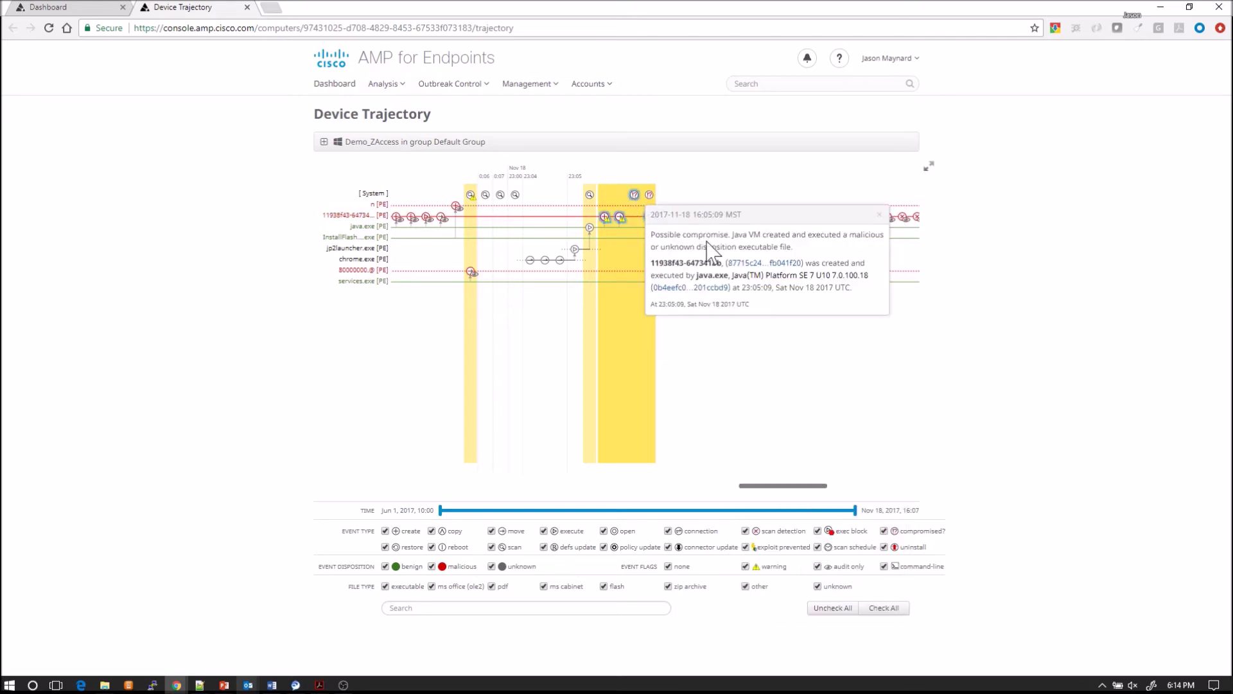
pyautogui.moveTo(651, 236); pyautogui.dragTo(765, 235)
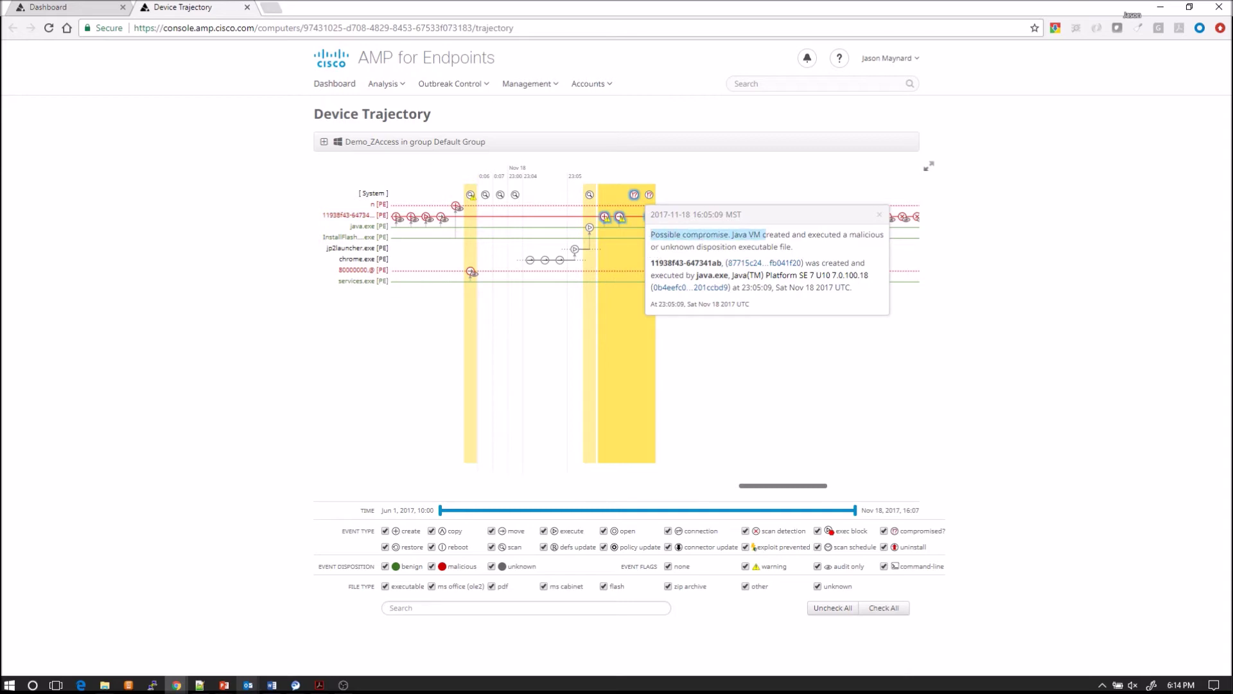
pyautogui.click(879, 215)
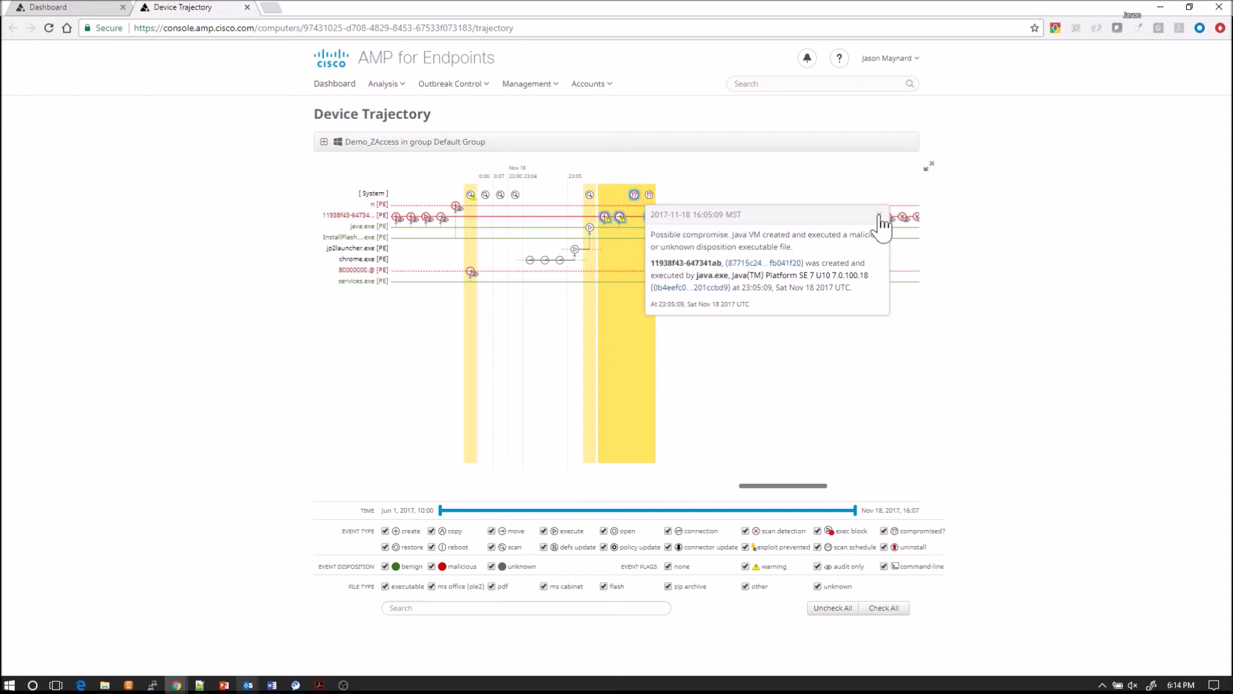
pyautogui.hotkey('alt', 'Tab')
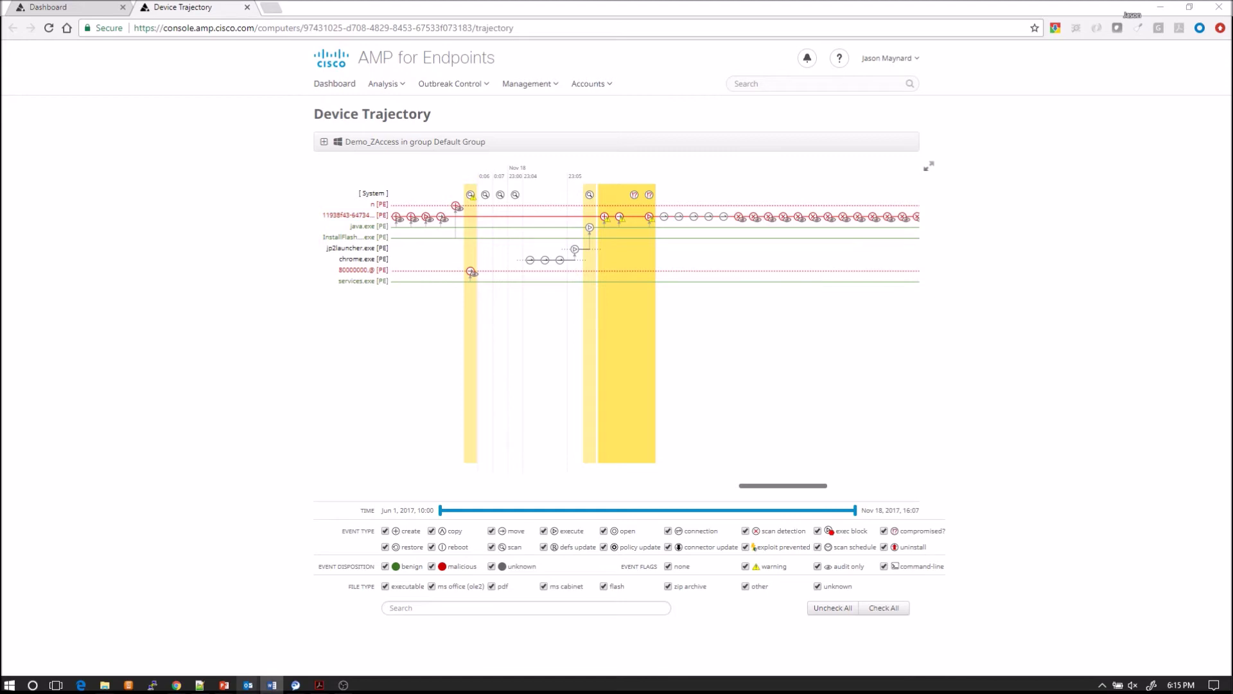
# - Examine the destinations of the first two outgoing connections on the 11938f43-64734... row after the wide yellow band
pyautogui.click(664, 219)
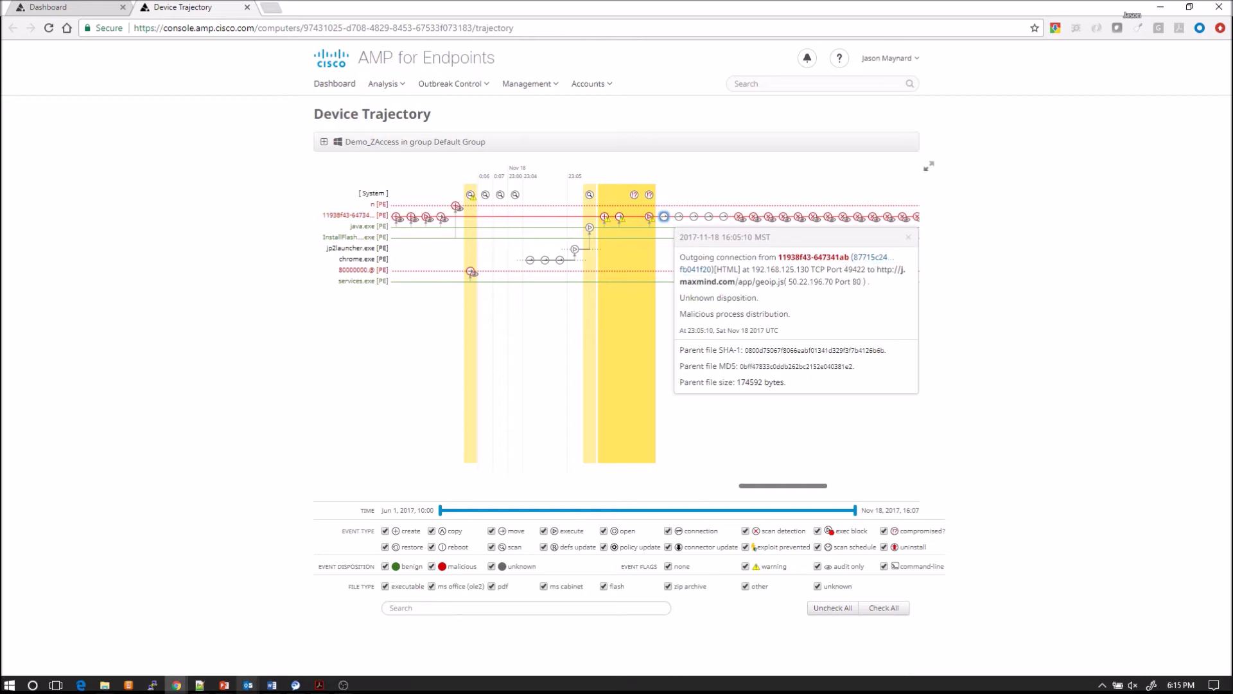
pyautogui.moveTo(784, 281); pyautogui.dragTo(870, 269)
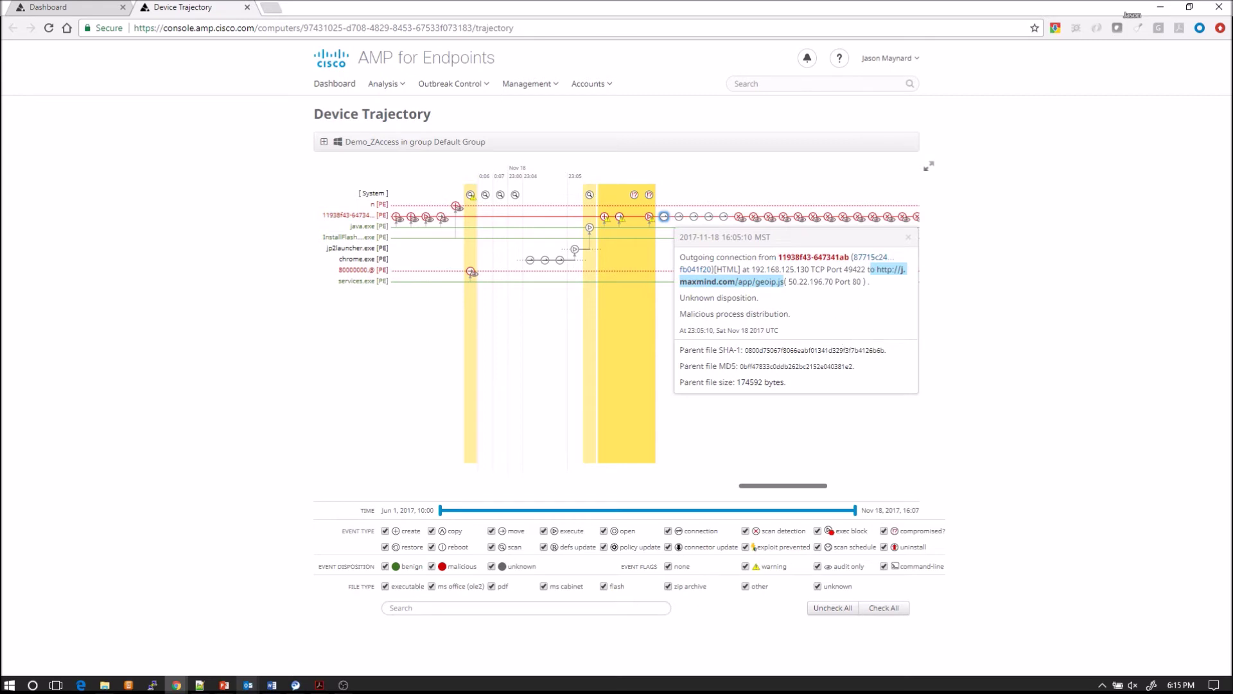
pyautogui.click(908, 238)
pyautogui.click(680, 219)
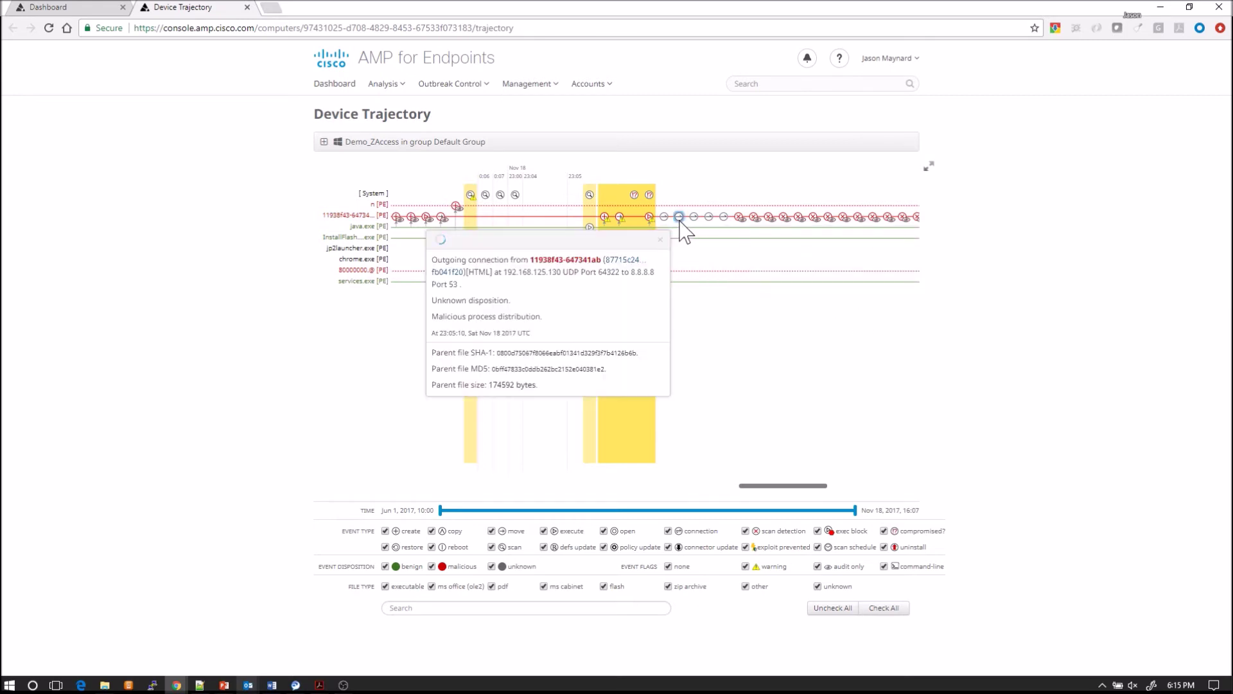
pyautogui.moveTo(631, 272); pyautogui.dragTo(667, 292)
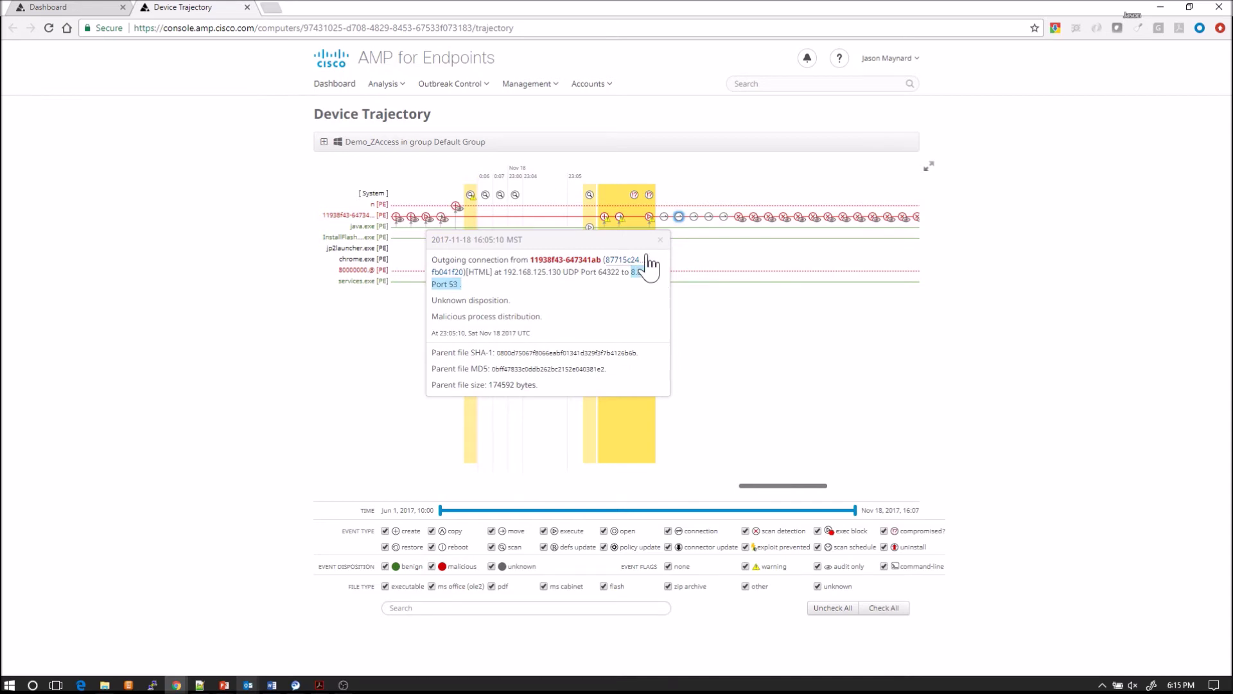
pyautogui.click(660, 240)
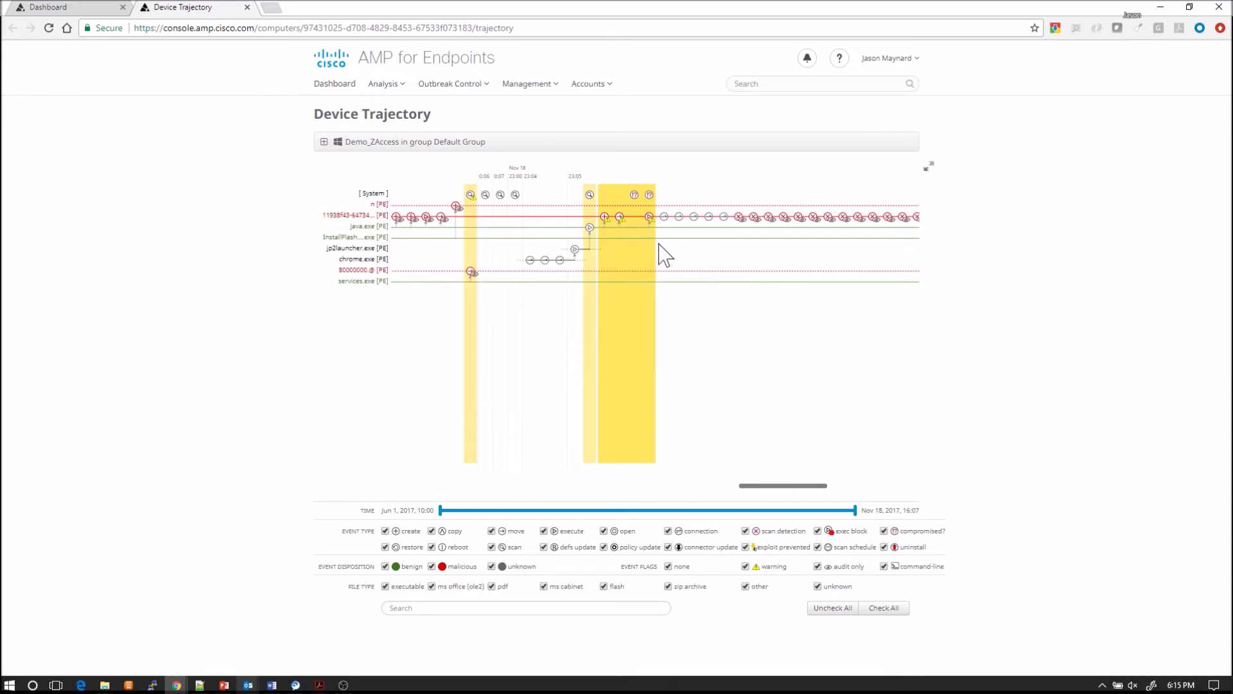
pyautogui.hotkey('alt', 'Tab')
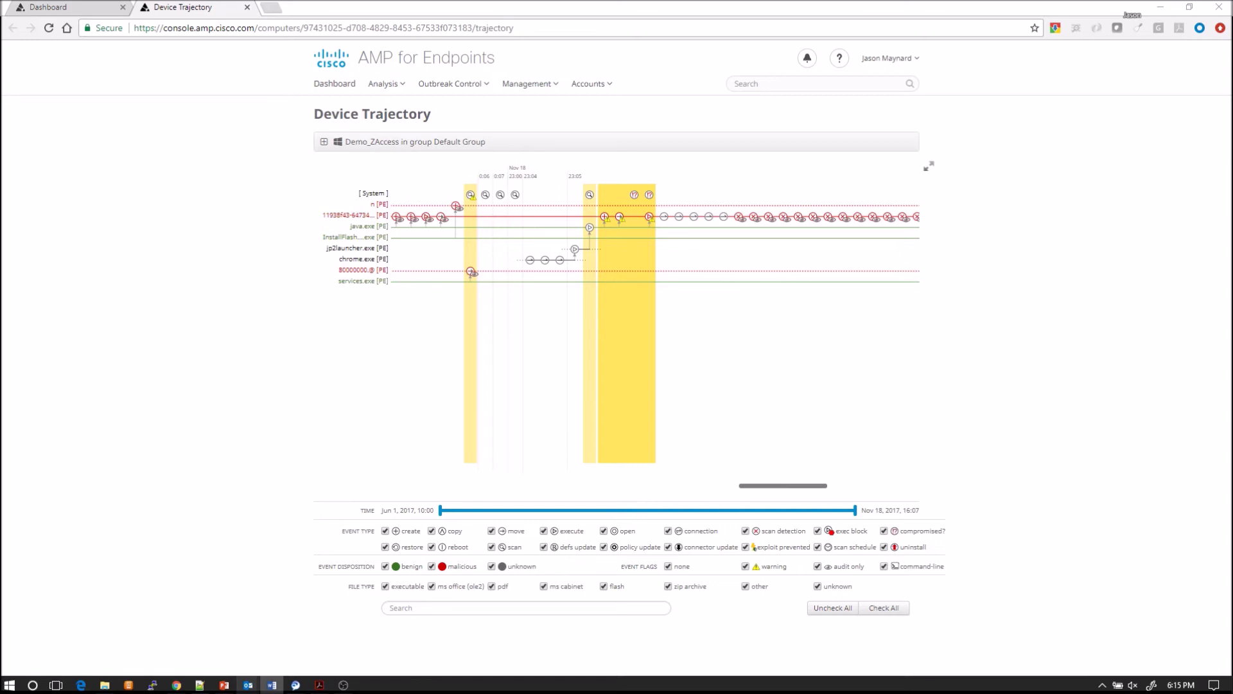
# - Examine the file creation event on the 11938f43-64734... row and look up the reputation details of the file's hash
pyautogui.click(605, 217)
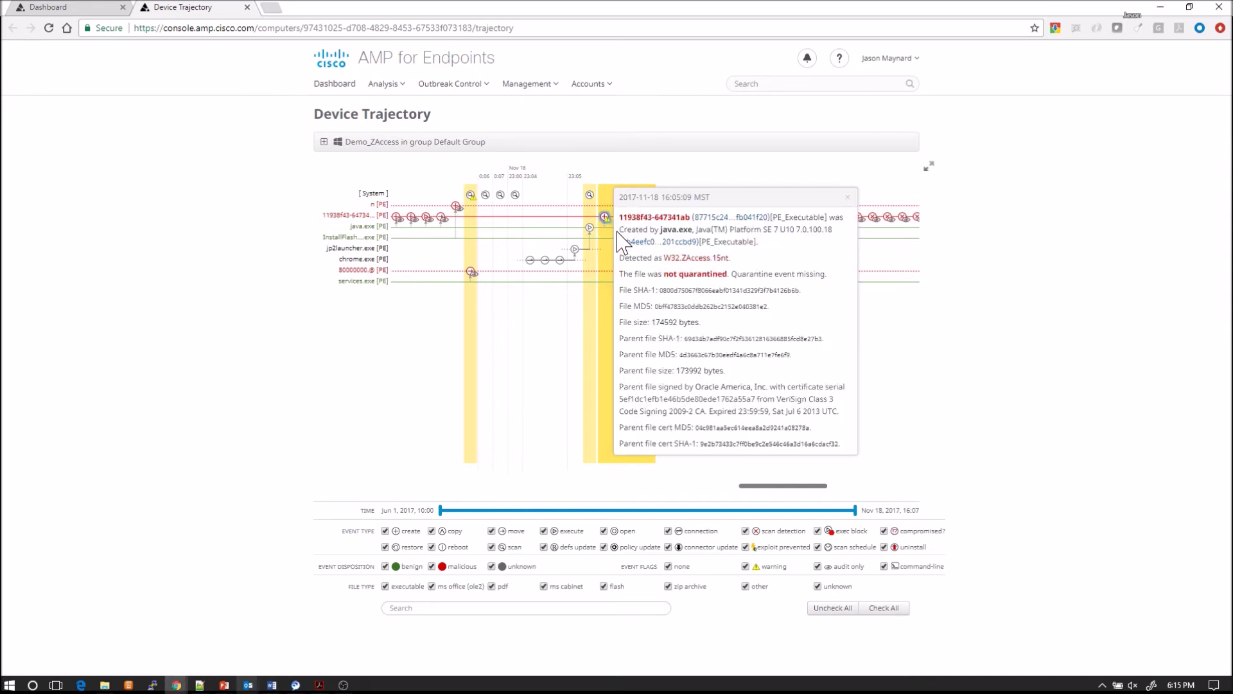
pyautogui.moveTo(619, 230); pyautogui.dragTo(692, 232)
pyautogui.moveTo(621, 218); pyautogui.dragTo(690, 218)
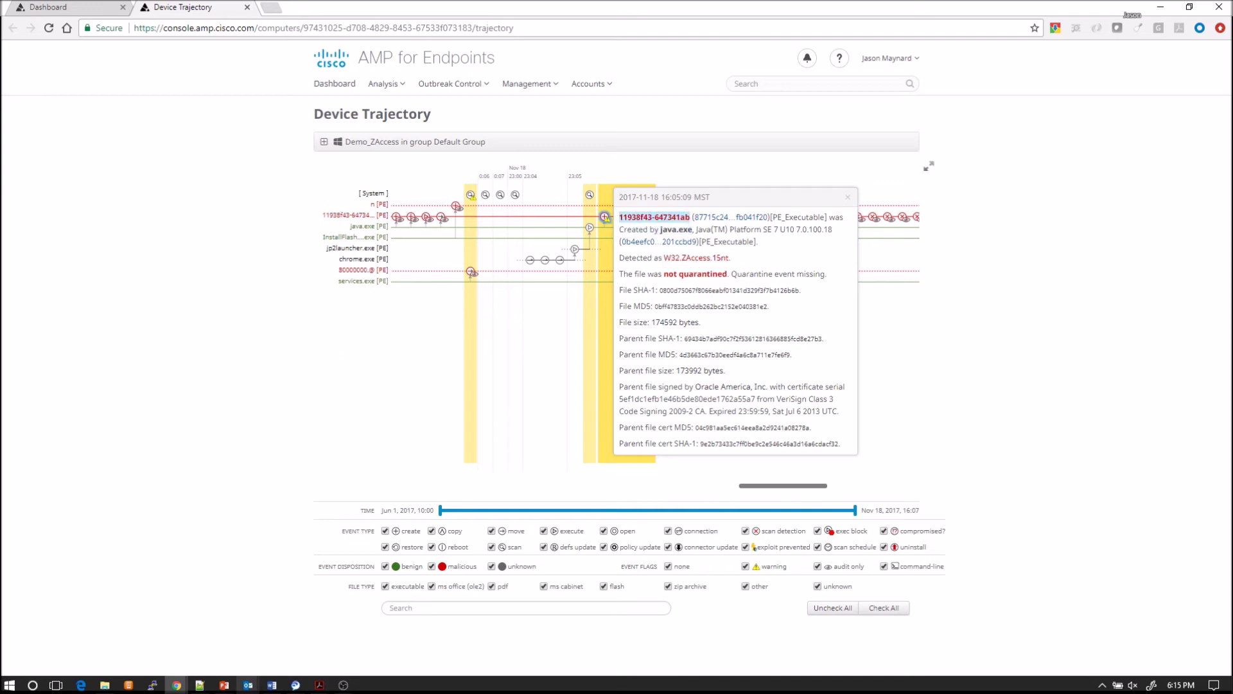
pyautogui.rightClick(736, 218)
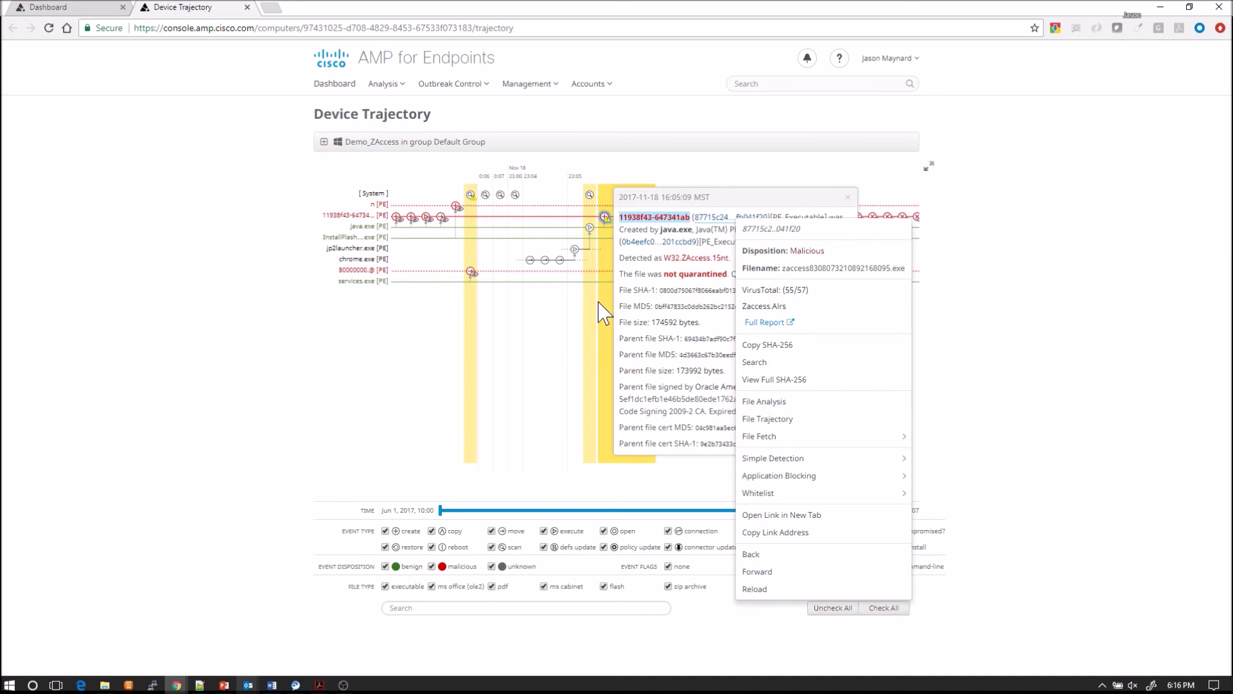
pyautogui.click(604, 282)
pyautogui.click(847, 198)
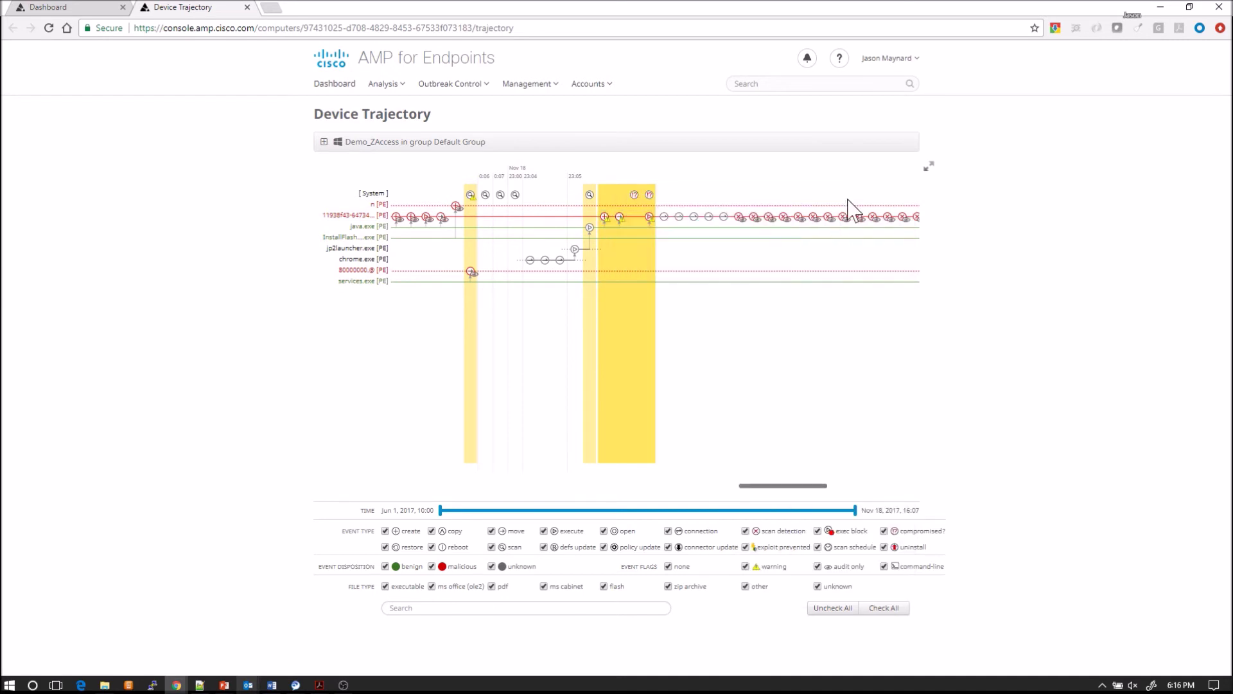
# - Examine which process moved and executed the file in the other two events of the 11938f43-64734... row's yellow band
pyautogui.click(620, 219)
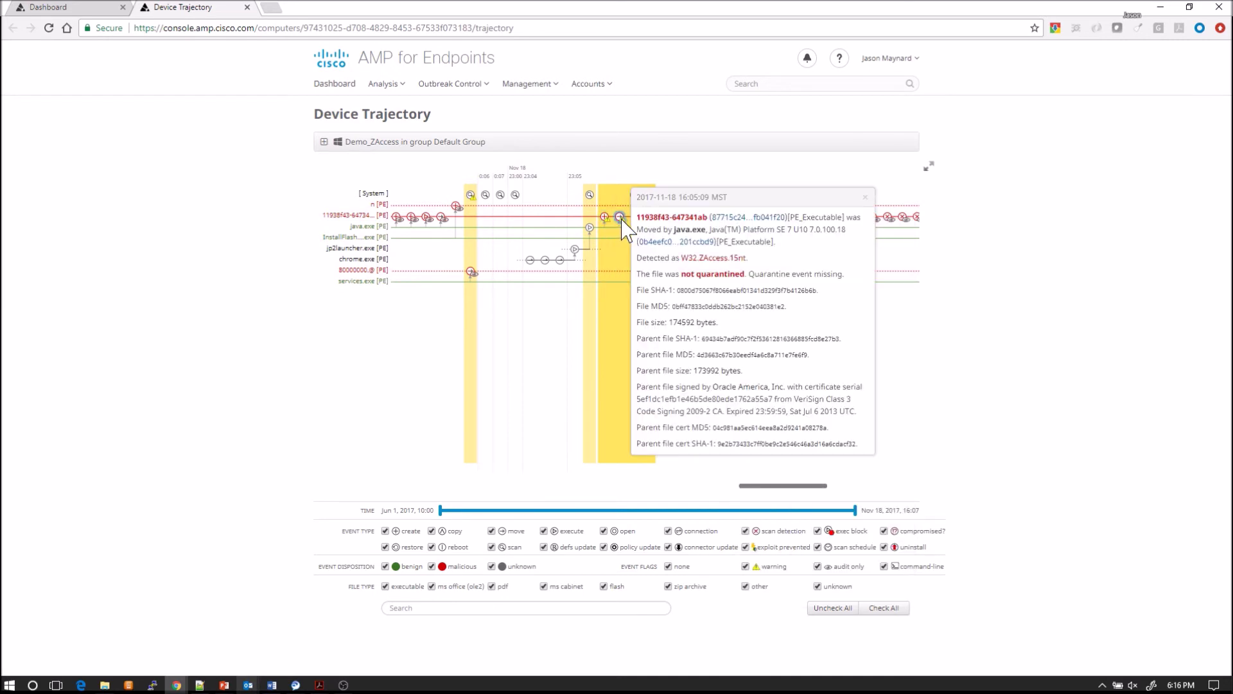
pyautogui.moveTo(637, 230); pyautogui.dragTo(705, 230)
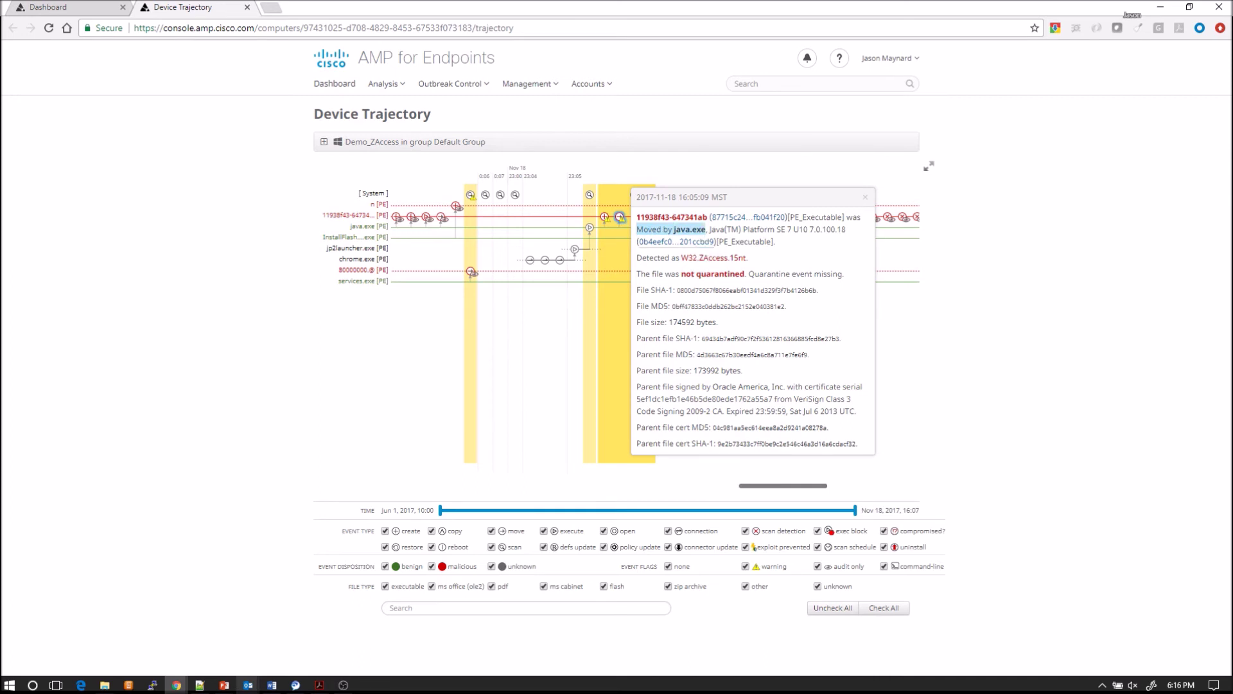
pyautogui.click(865, 197)
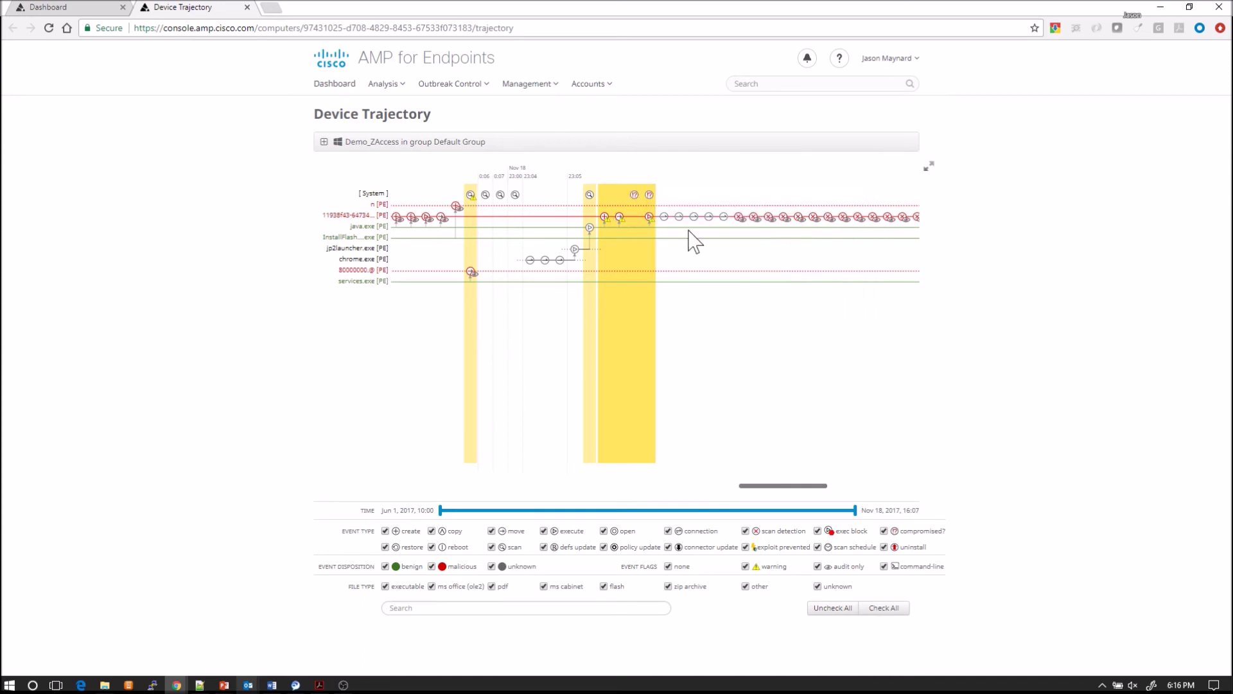
pyautogui.click(650, 217)
pyautogui.moveTo(665, 230); pyautogui.dragTo(745, 230)
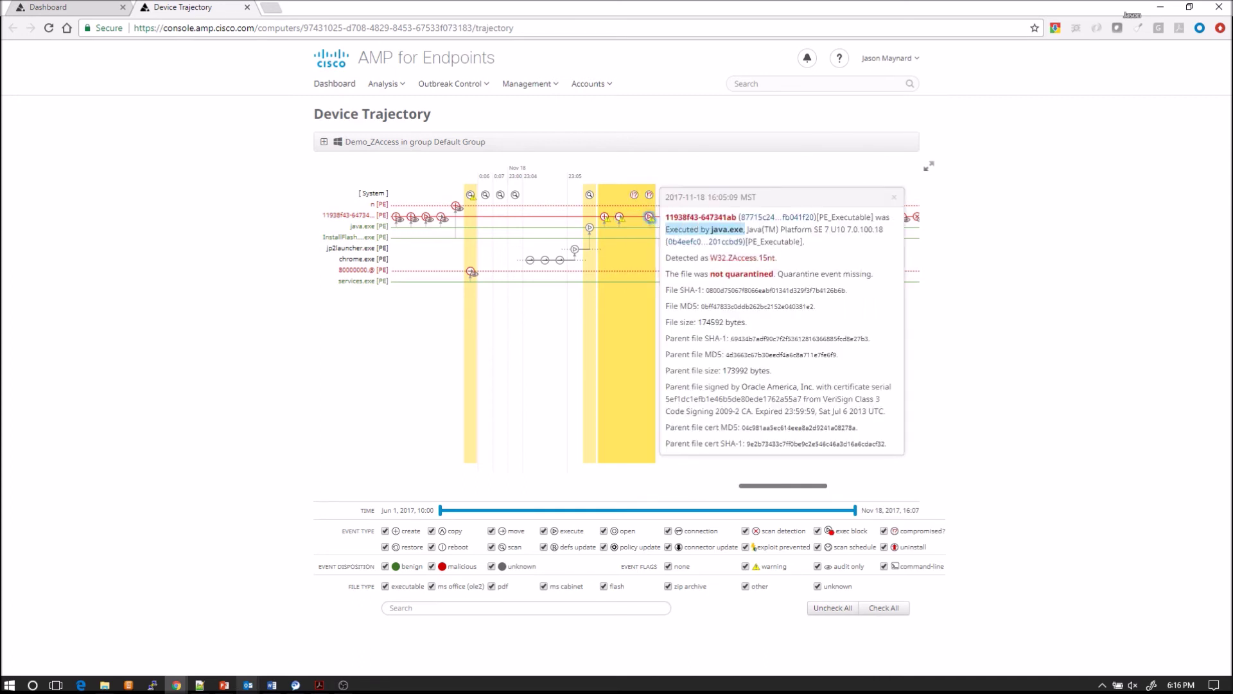
pyautogui.click(894, 197)
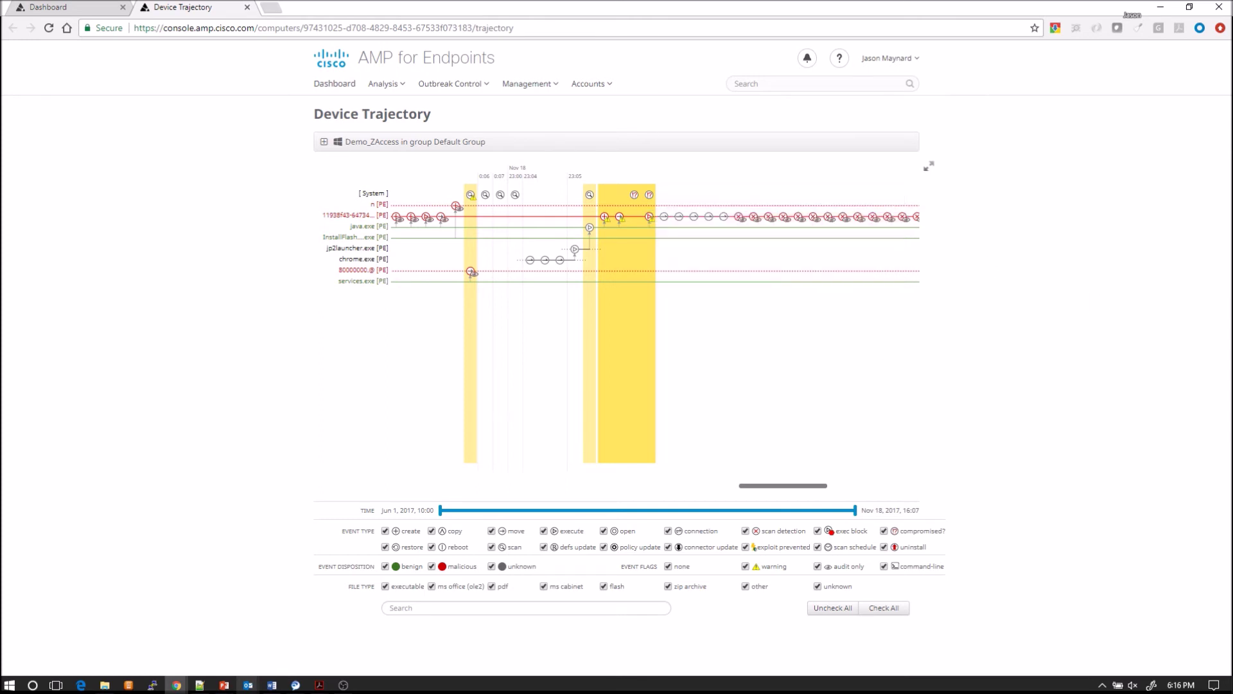
pyautogui.hotkey('alt', 'Tab')
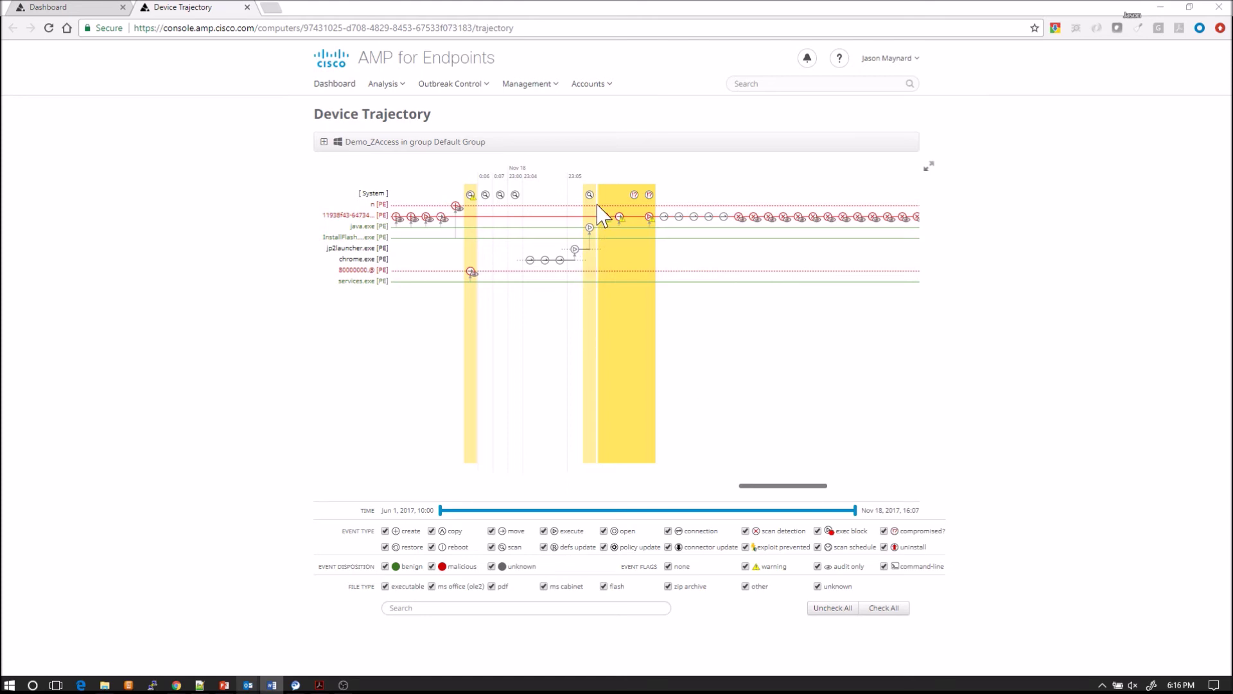
# - Examine the System vulnerability event in the narrow yellow band above java.exe, highlighting the affected software and version
pyautogui.click(590, 195)
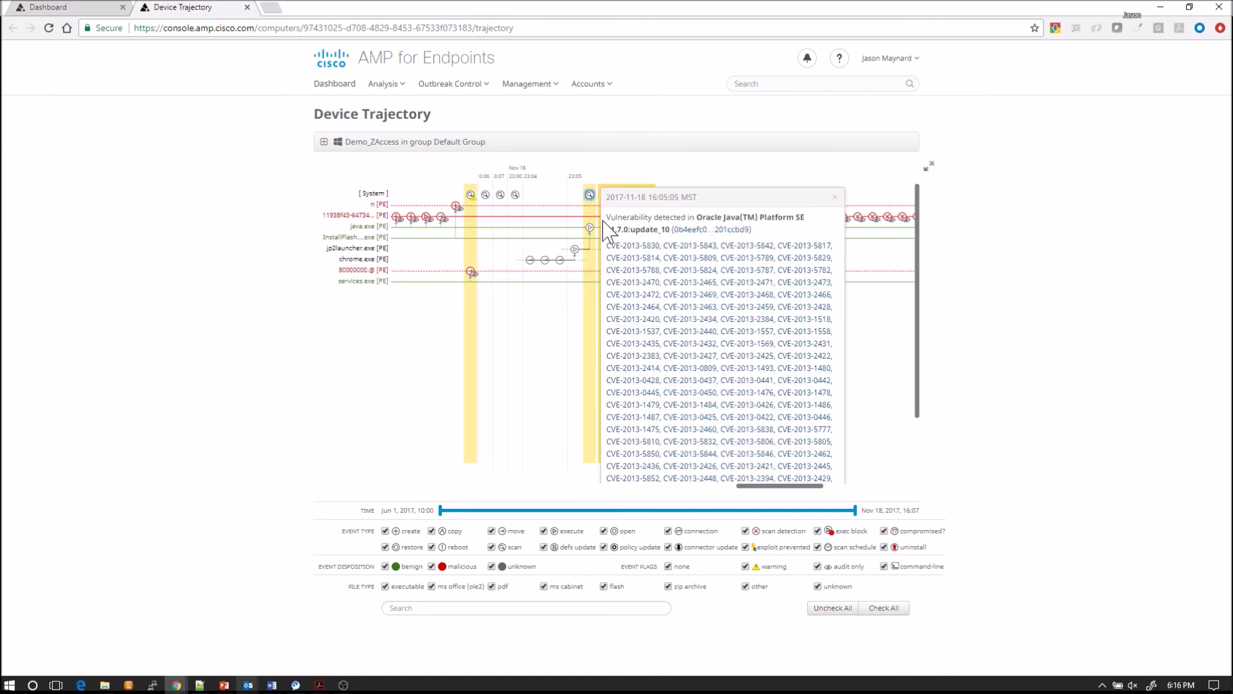
pyautogui.moveTo(605, 217); pyautogui.dragTo(757, 231)
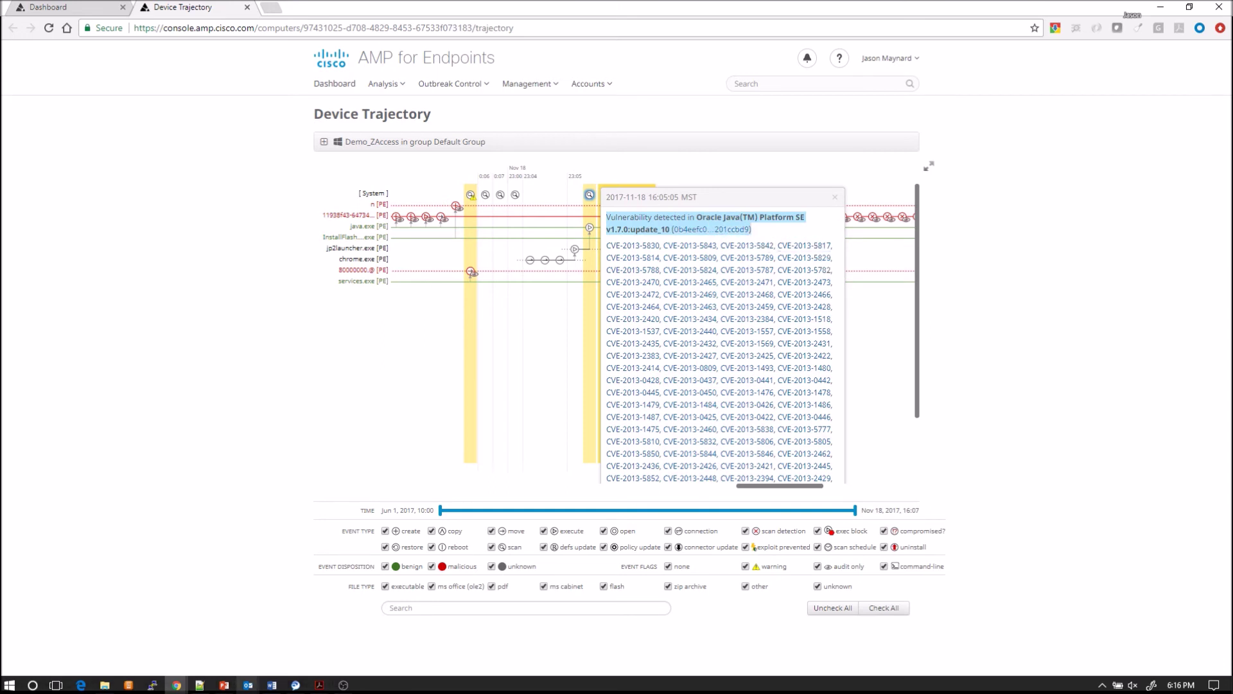
pyautogui.hotkey('alt', 'Tab')
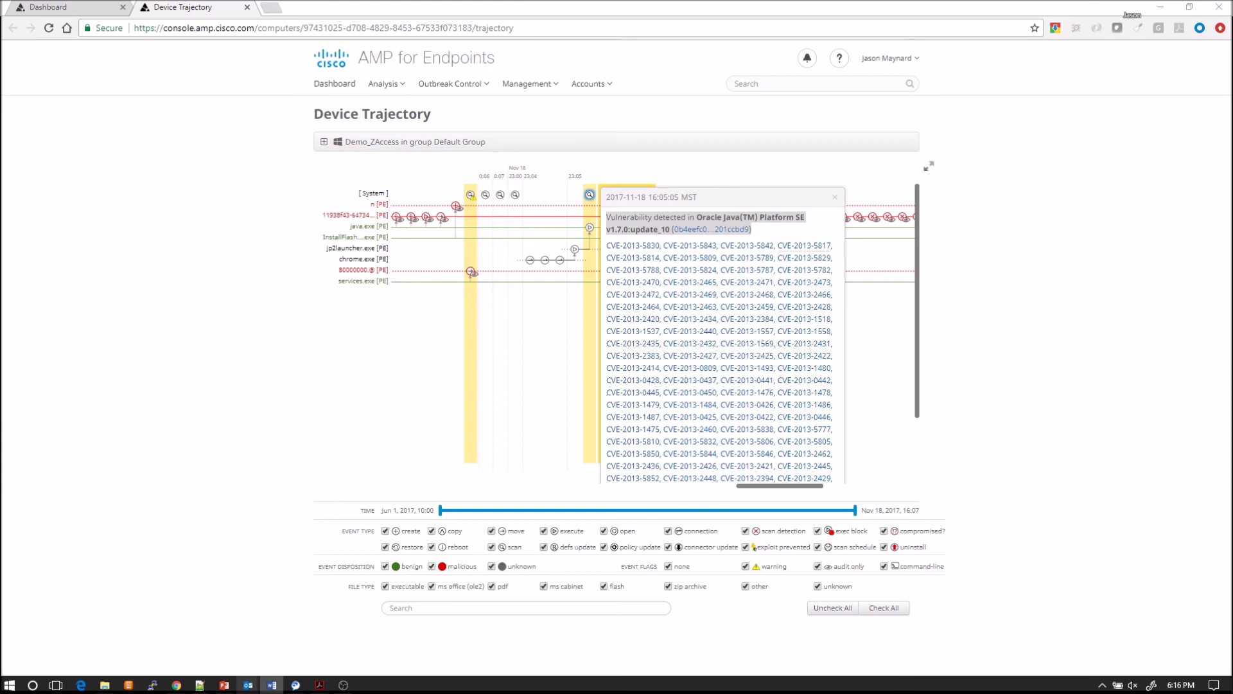
pyautogui.click(835, 197)
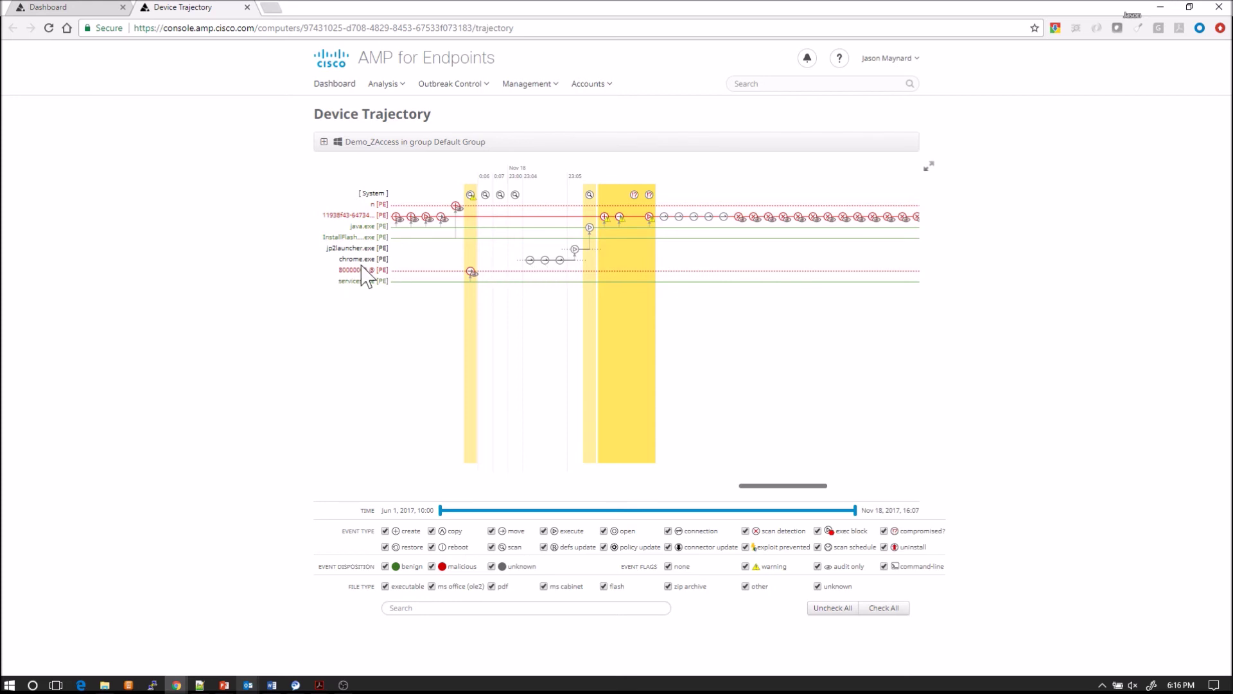
# - Examine the first outgoing connection on the chrome.exe row, highlighting the originating process and the destination URL
pyautogui.click(530, 260)
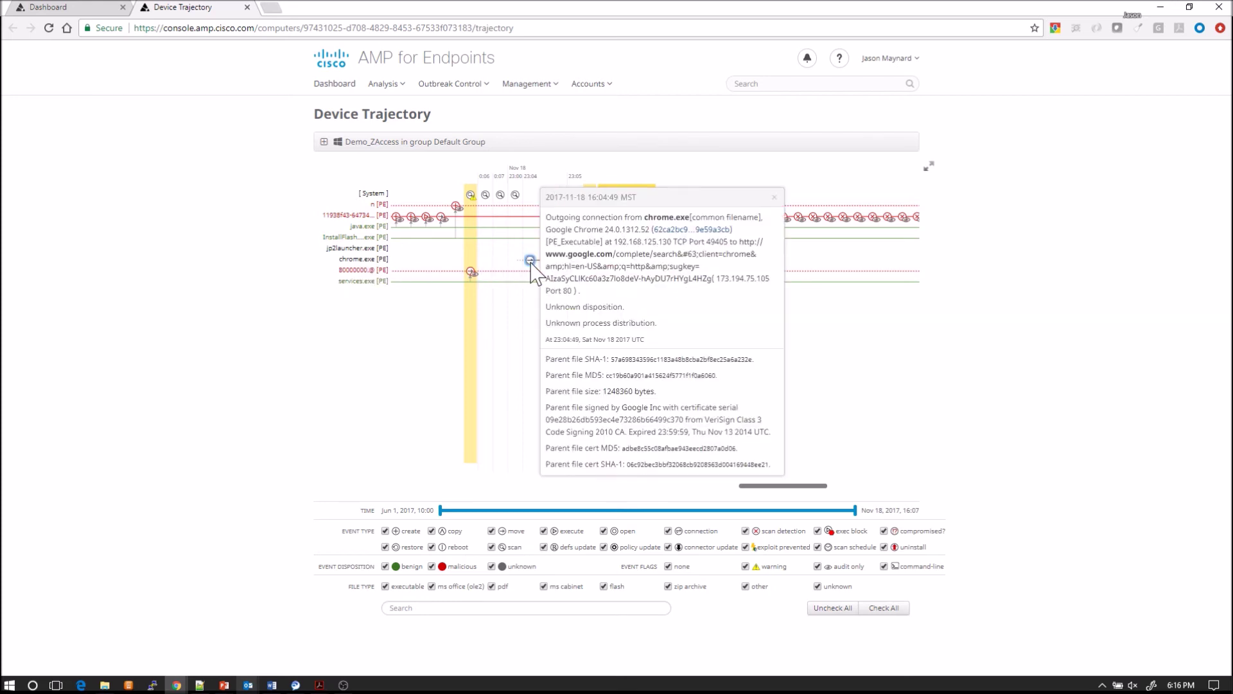
pyautogui.moveTo(551, 217); pyautogui.dragTo(690, 218)
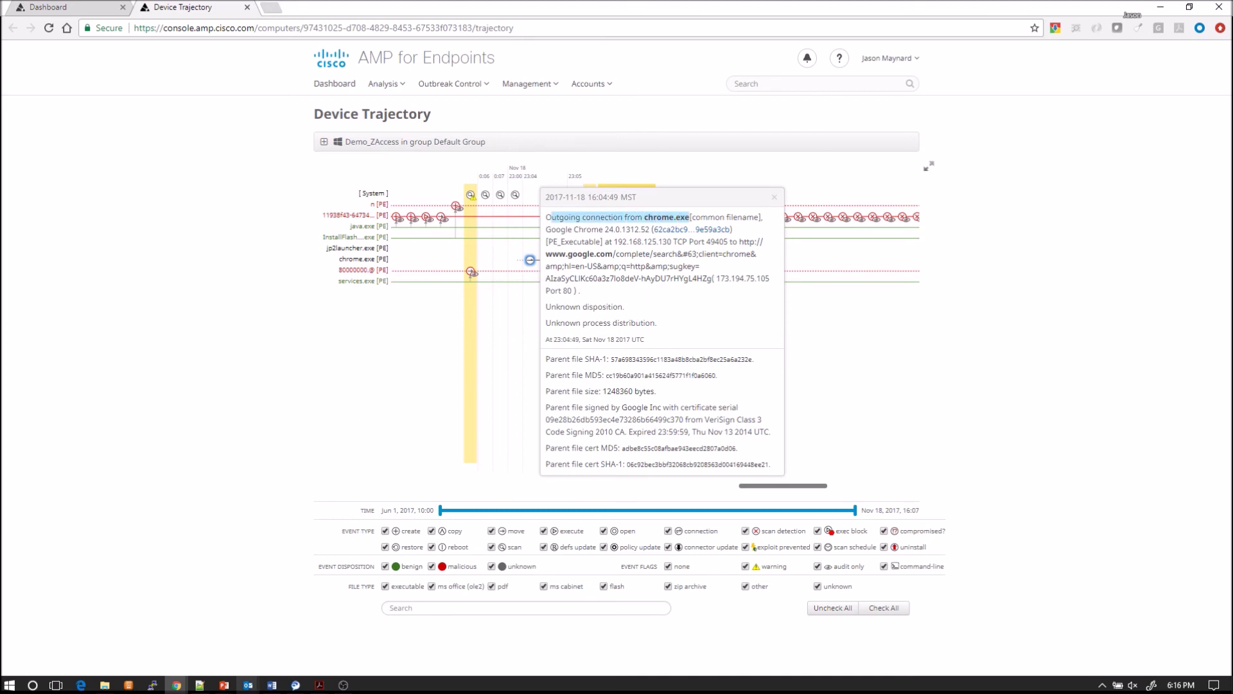
pyautogui.moveTo(740, 242); pyautogui.dragTo(712, 279)
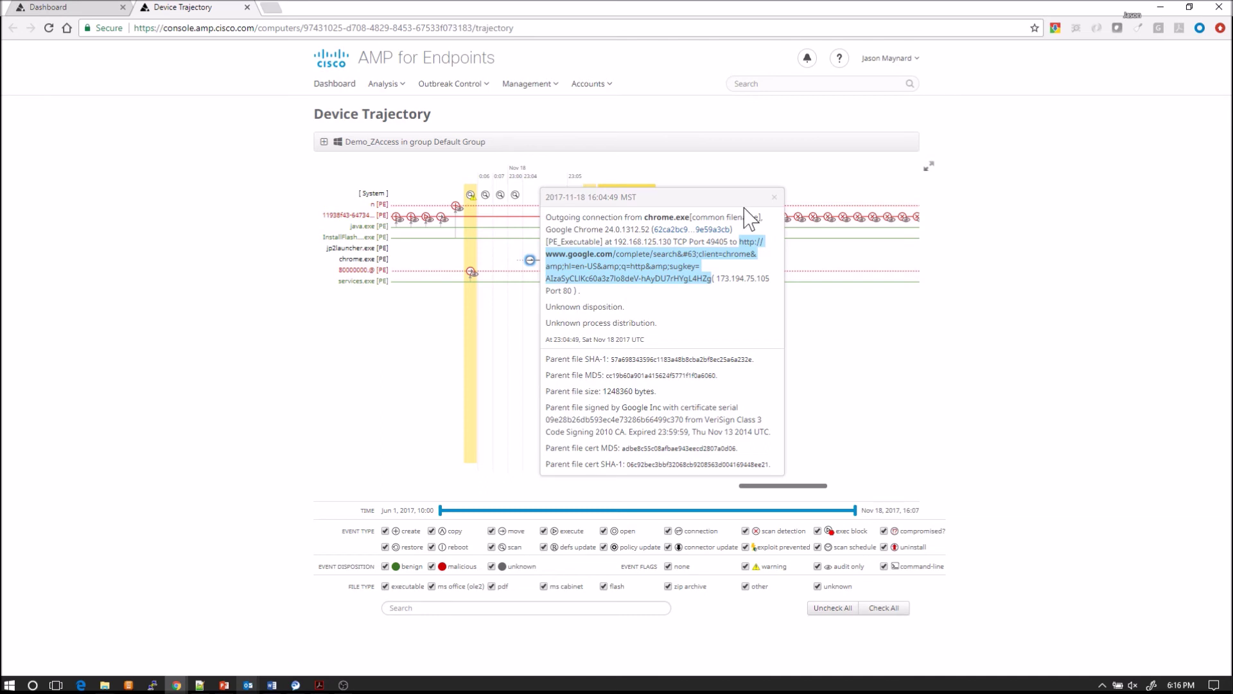
pyautogui.click(774, 197)
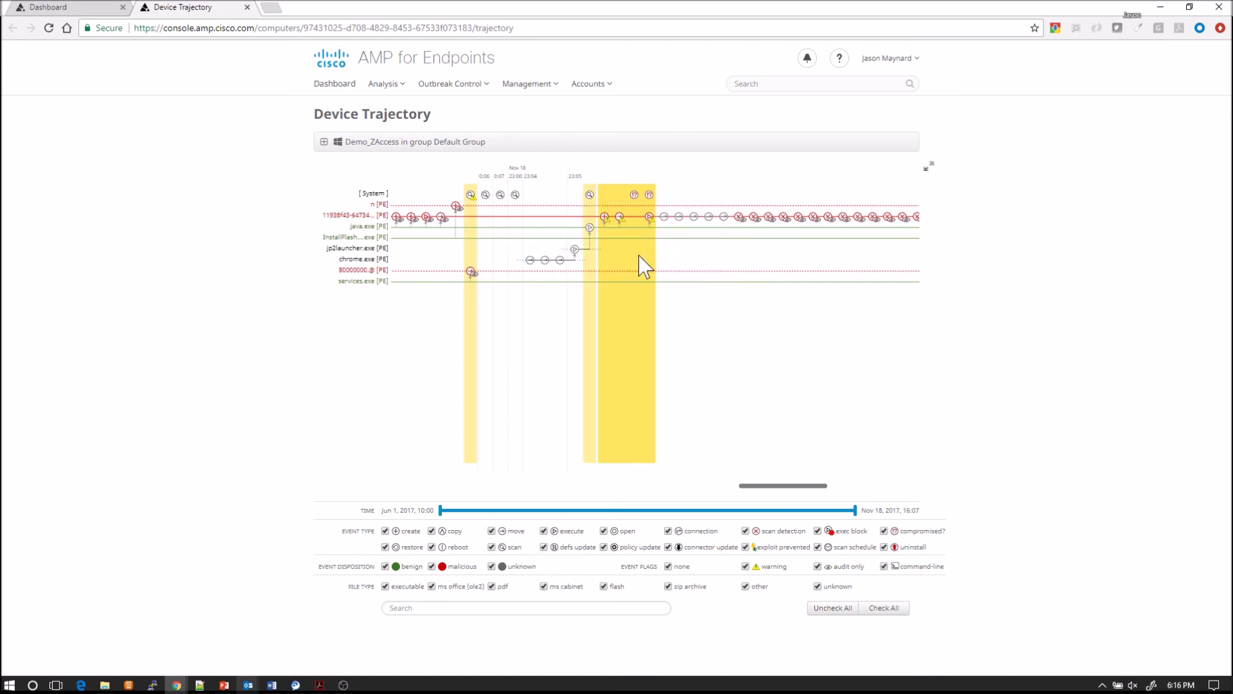
# - Examine the second and third outgoing connections on the chrome.exe row, highlighting the destination URL of the third
pyautogui.click(546, 260)
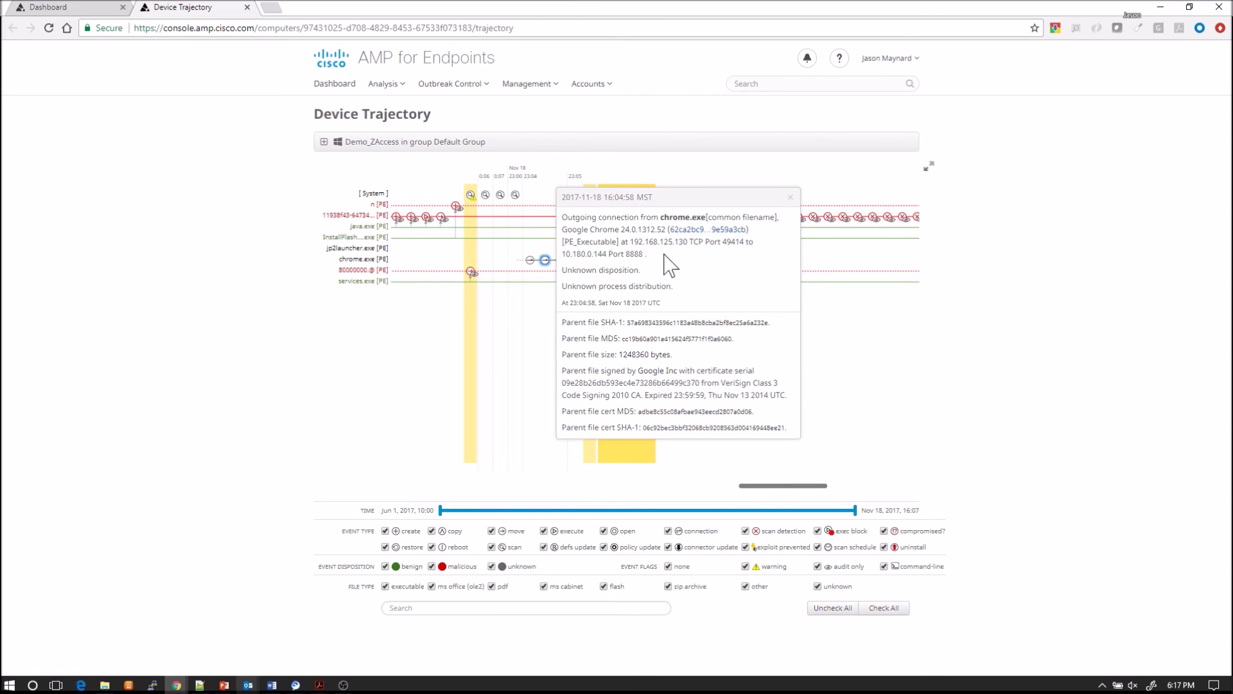
pyautogui.click(791, 198)
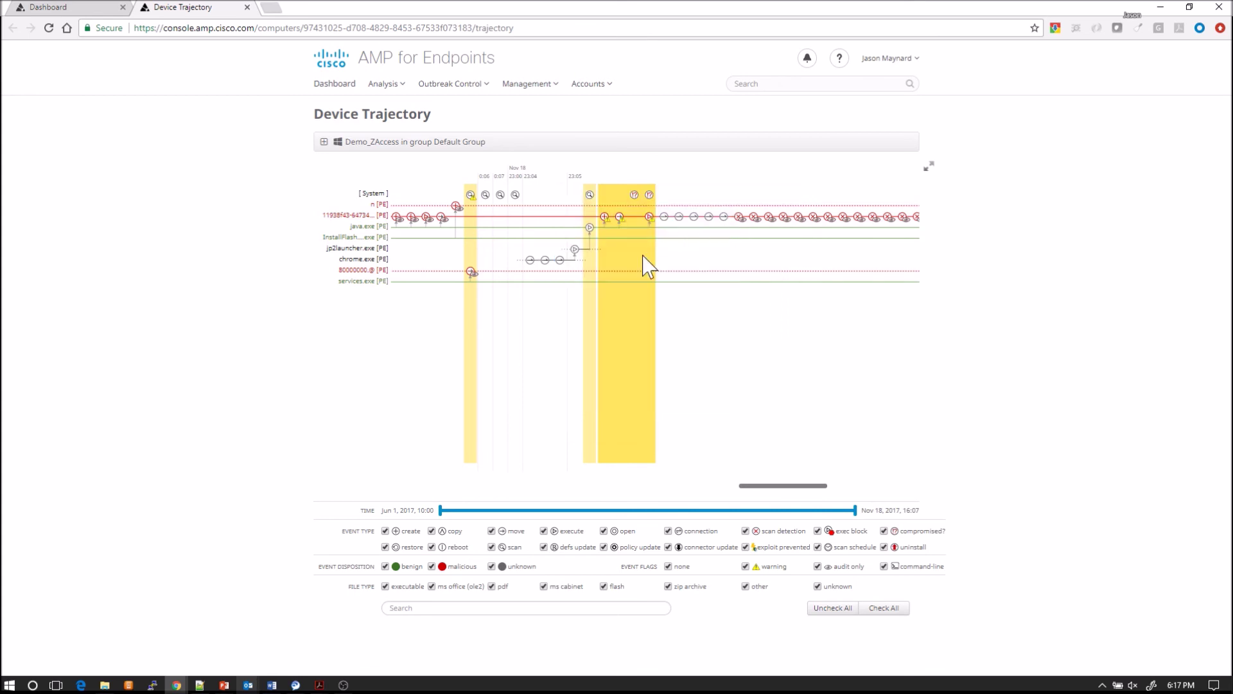
pyautogui.click(560, 261)
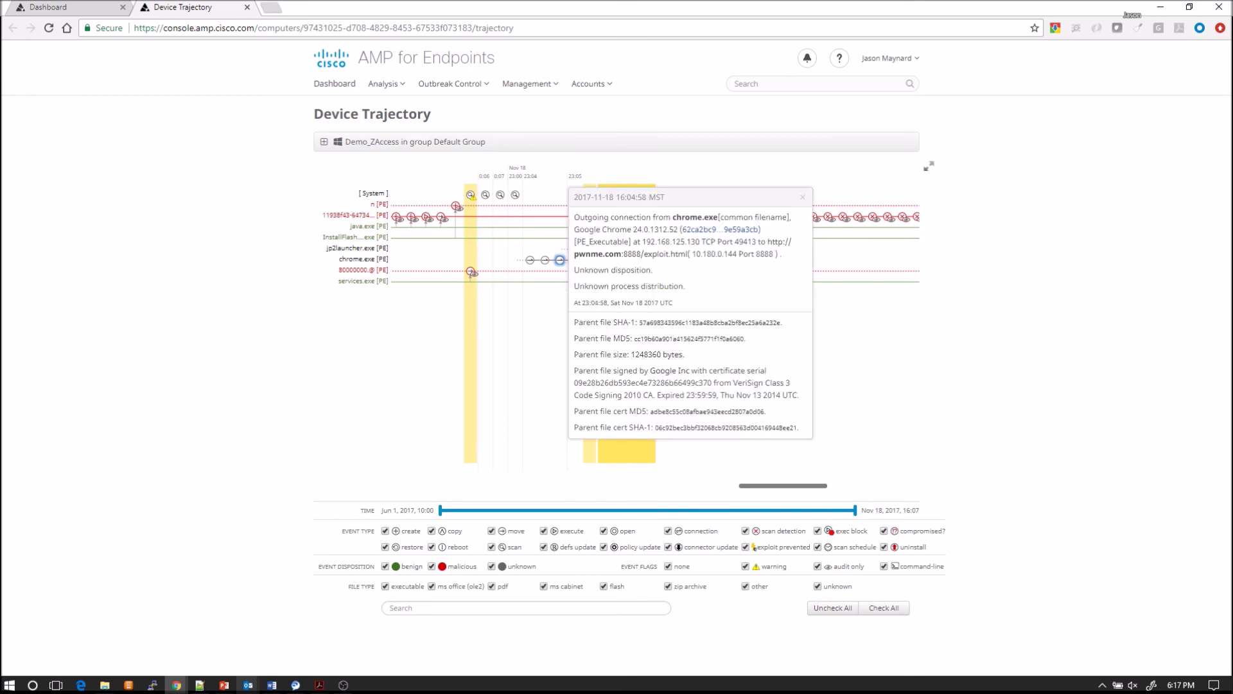
pyautogui.doubleClick(775, 241)
pyautogui.moveTo(787, 242); pyautogui.dragTo(796, 256)
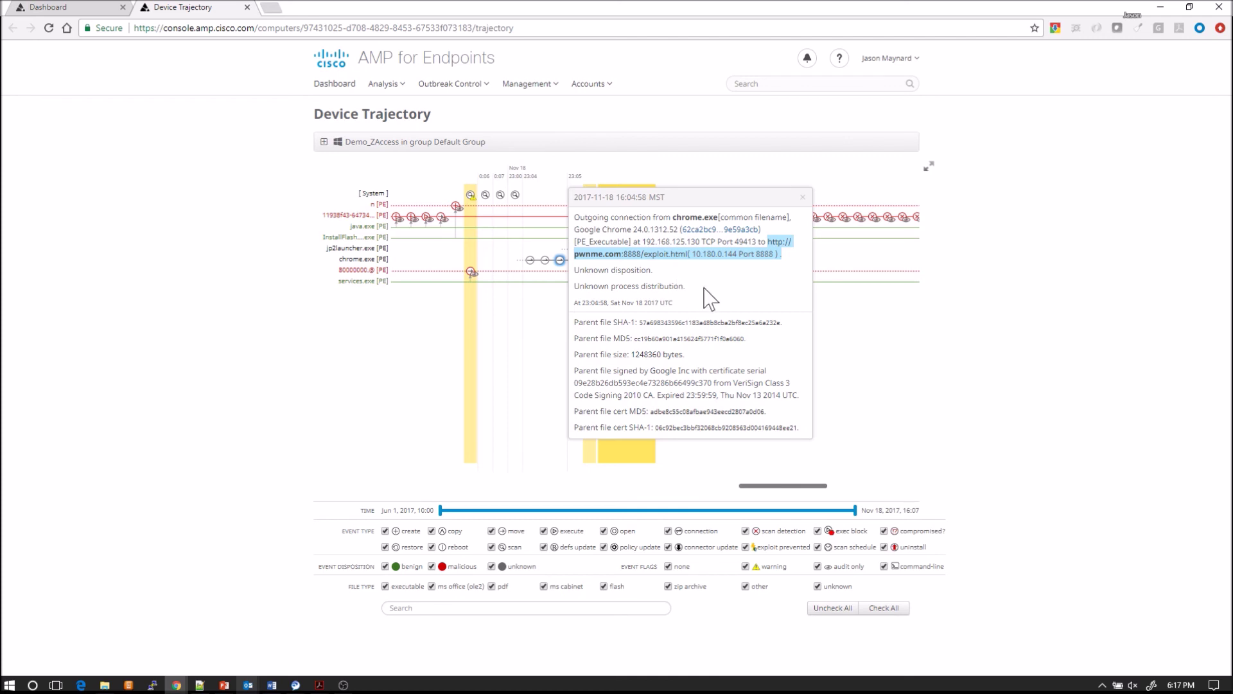
pyautogui.click(895, 301)
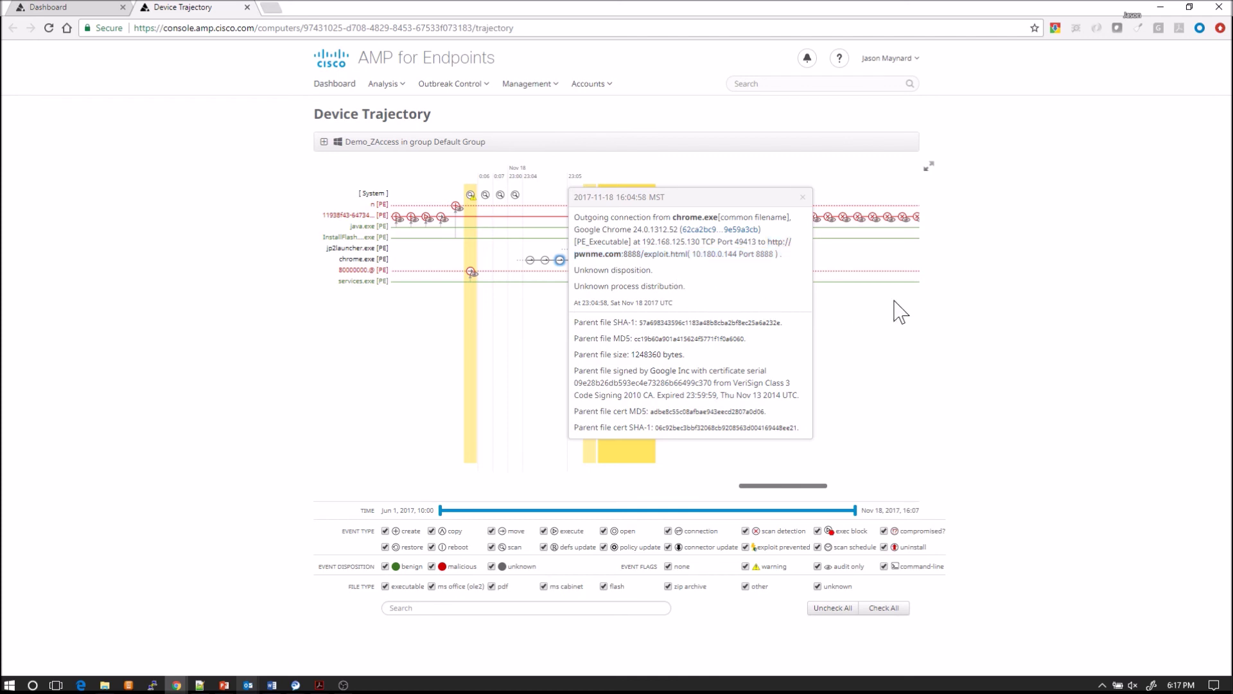
pyautogui.click(802, 198)
pyautogui.hotkey('alt', 'Tab')
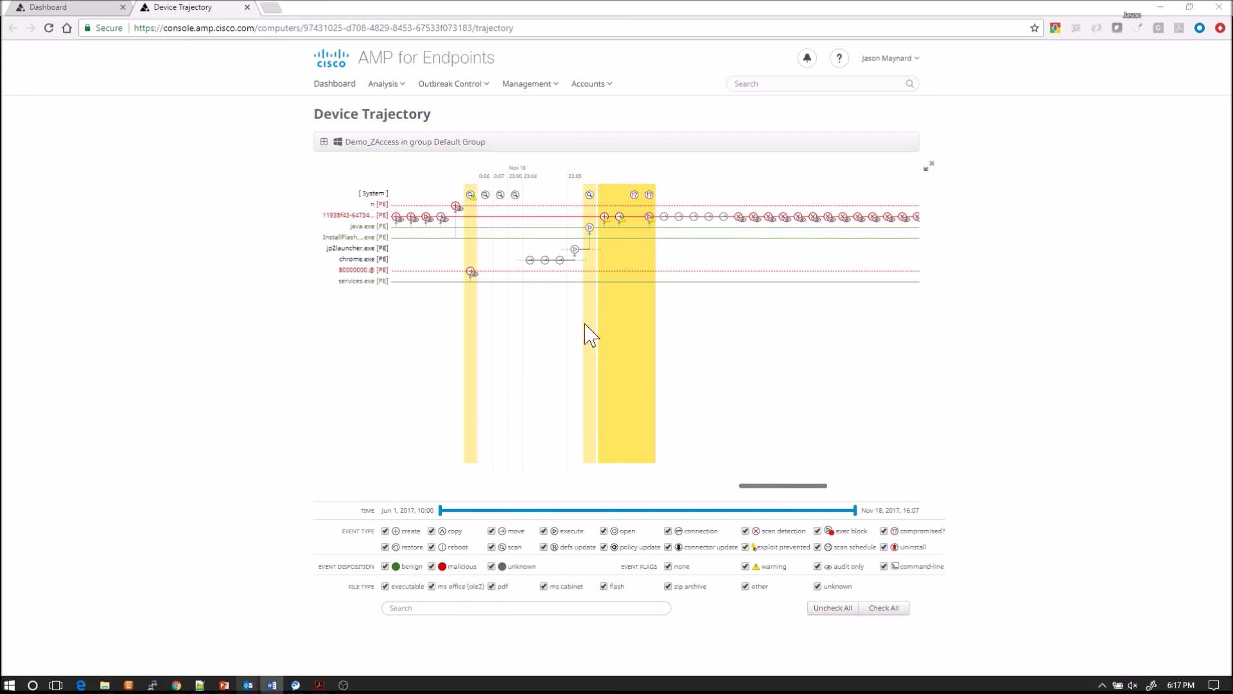
# - Examine the execution event on the jp2launcher.exe row, highlighting the file name and the process that executed it
pyautogui.click(575, 249)
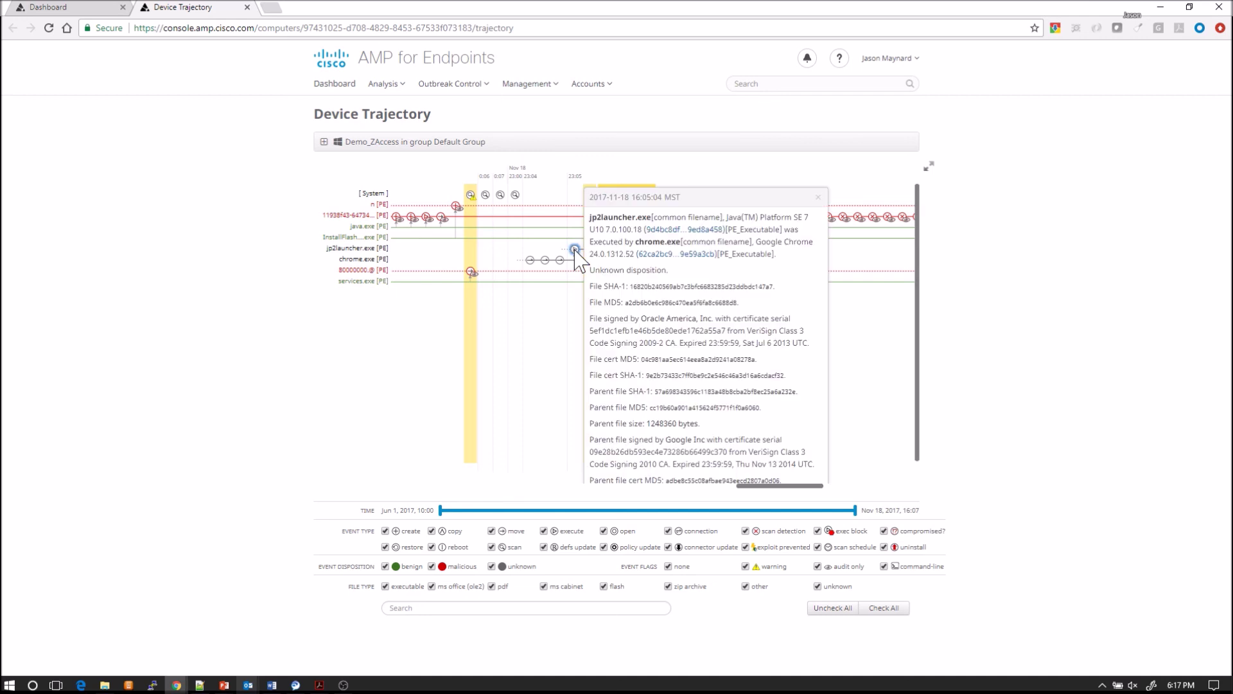
pyautogui.moveTo(590, 217); pyautogui.dragTo(651, 217)
pyautogui.moveTo(590, 242); pyautogui.dragTo(679, 242)
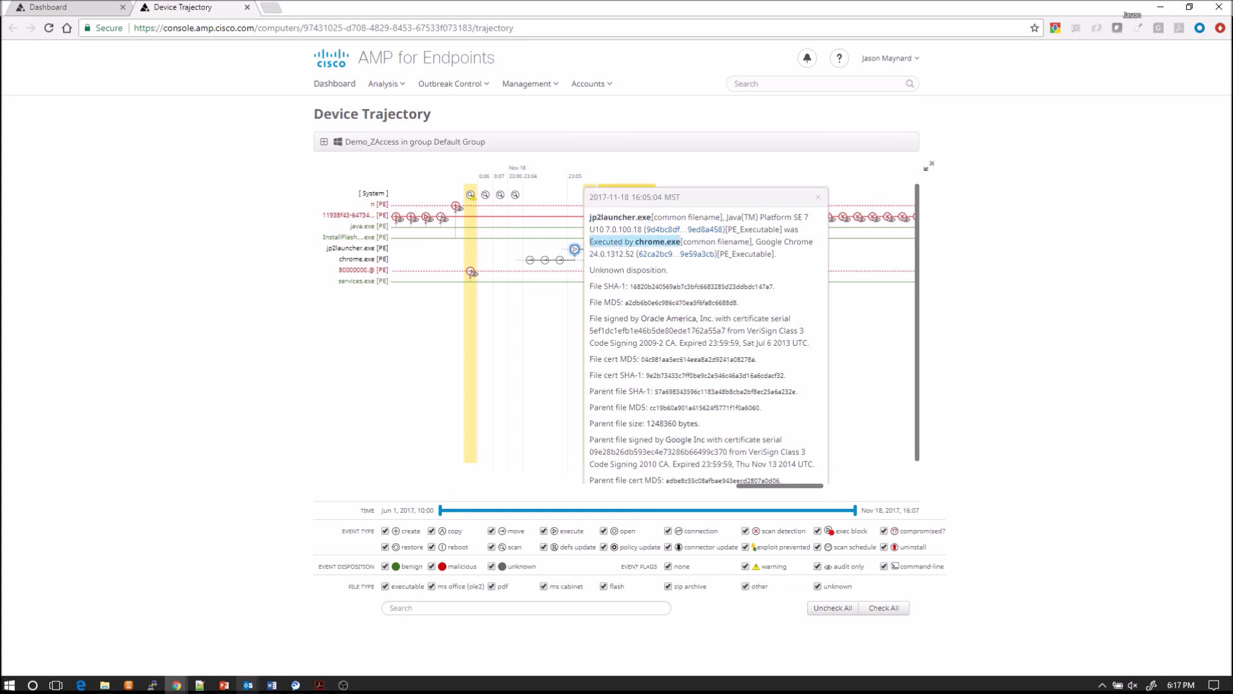
pyautogui.click(818, 197)
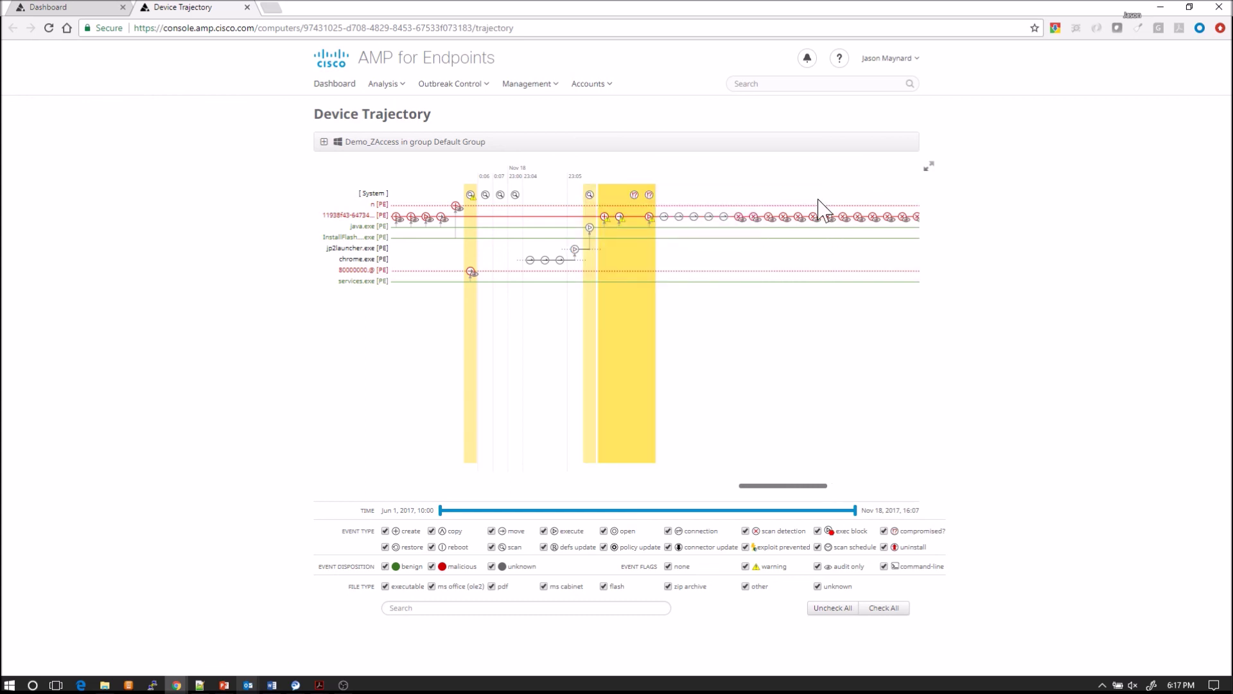
# - Examine which process executed java.exe, and review the file creation event that starts the wide yellow band on the 11938f43-64734... row
pyautogui.click(590, 228)
pyautogui.moveTo(605, 217); pyautogui.dragTo(799, 218)
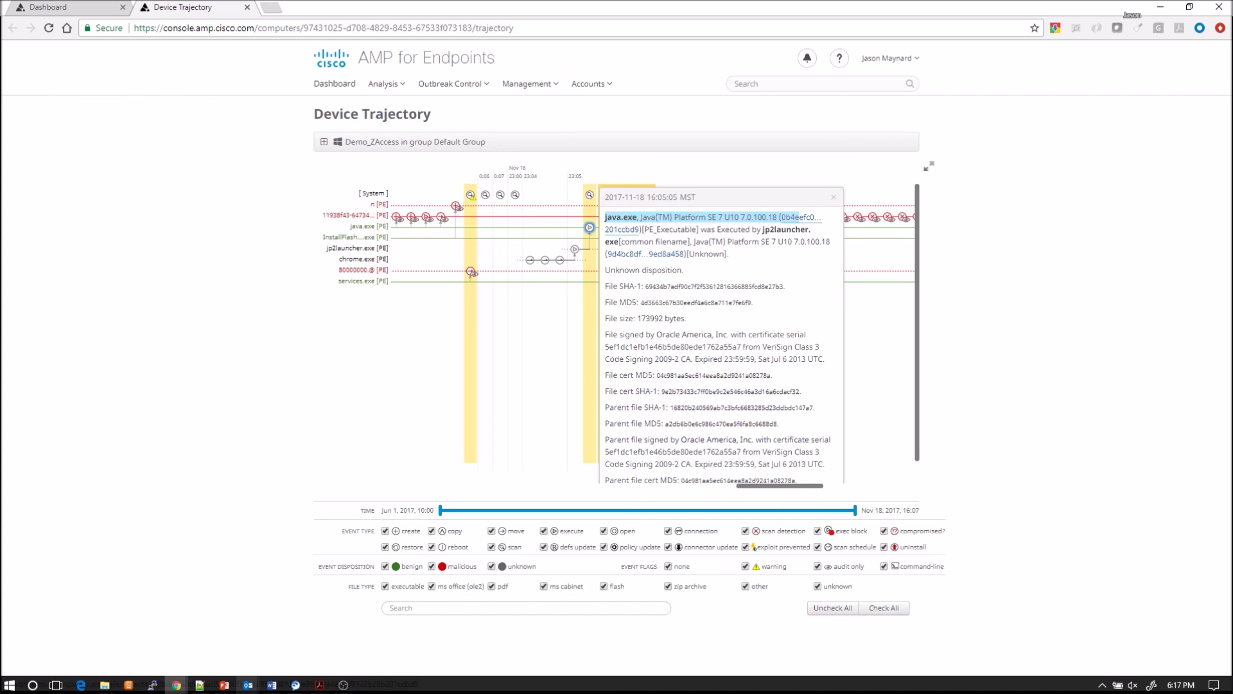
pyautogui.moveTo(717, 230); pyautogui.dragTo(813, 232)
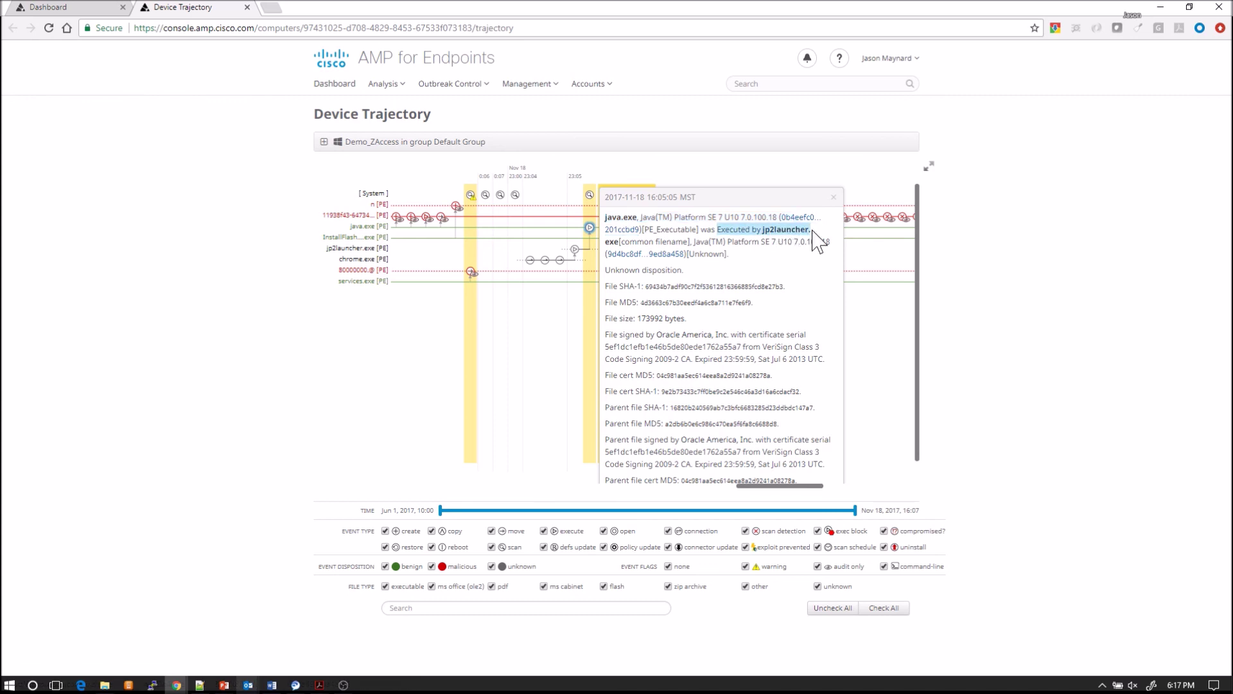
pyautogui.click(833, 197)
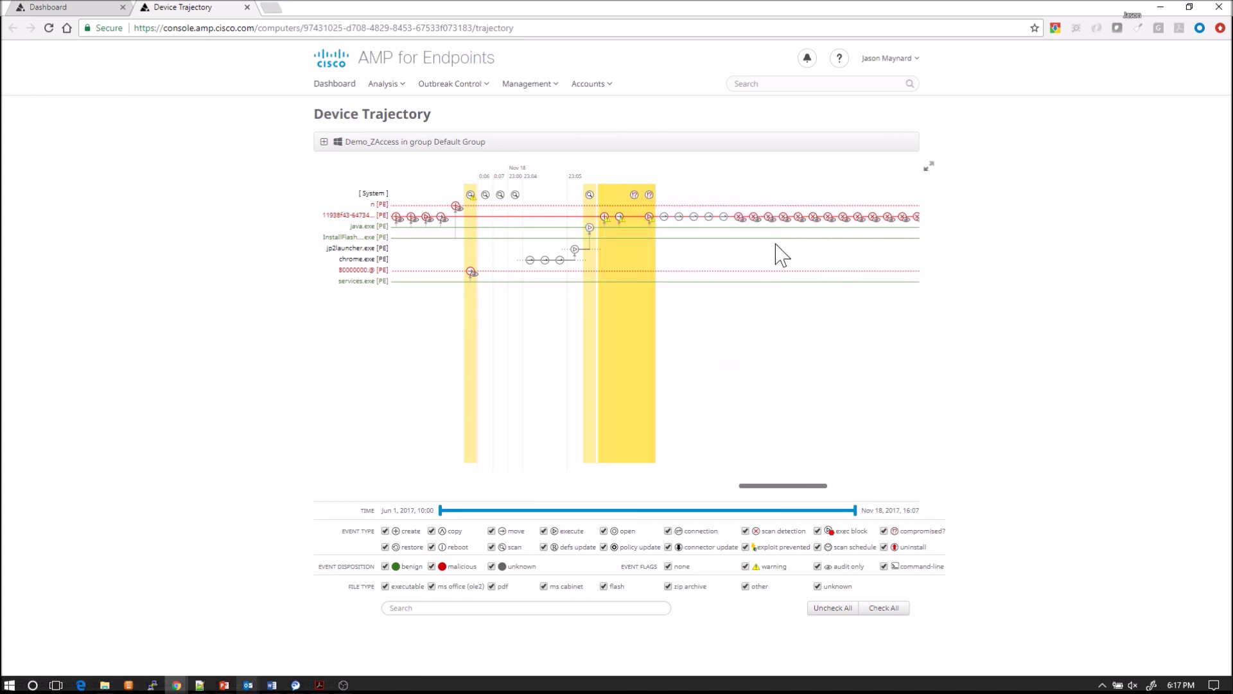
pyautogui.click(604, 217)
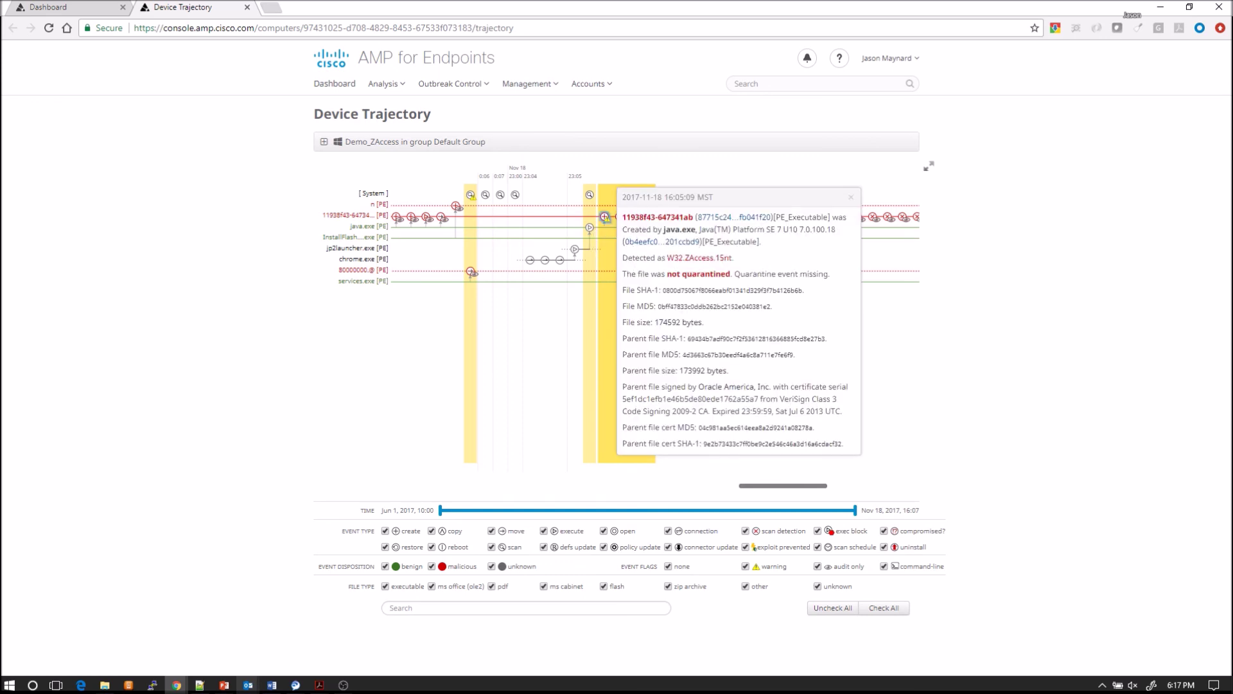
pyautogui.click(850, 198)
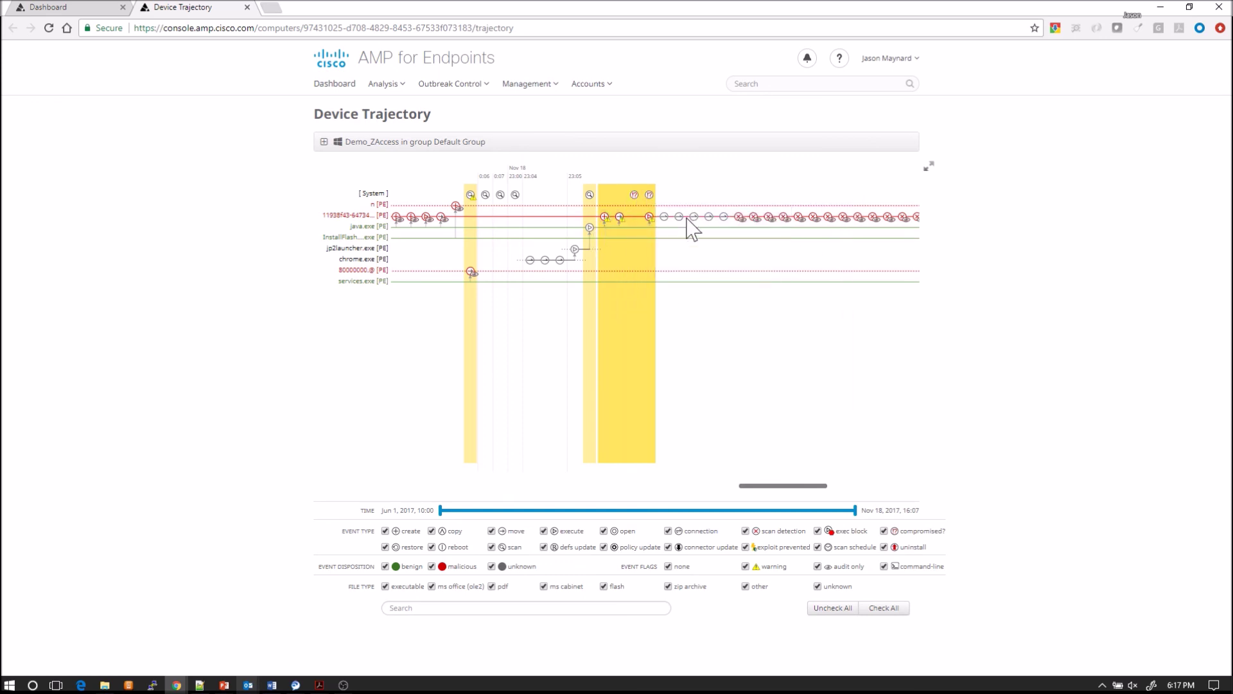
pyautogui.hotkey('alt', 'Tab')
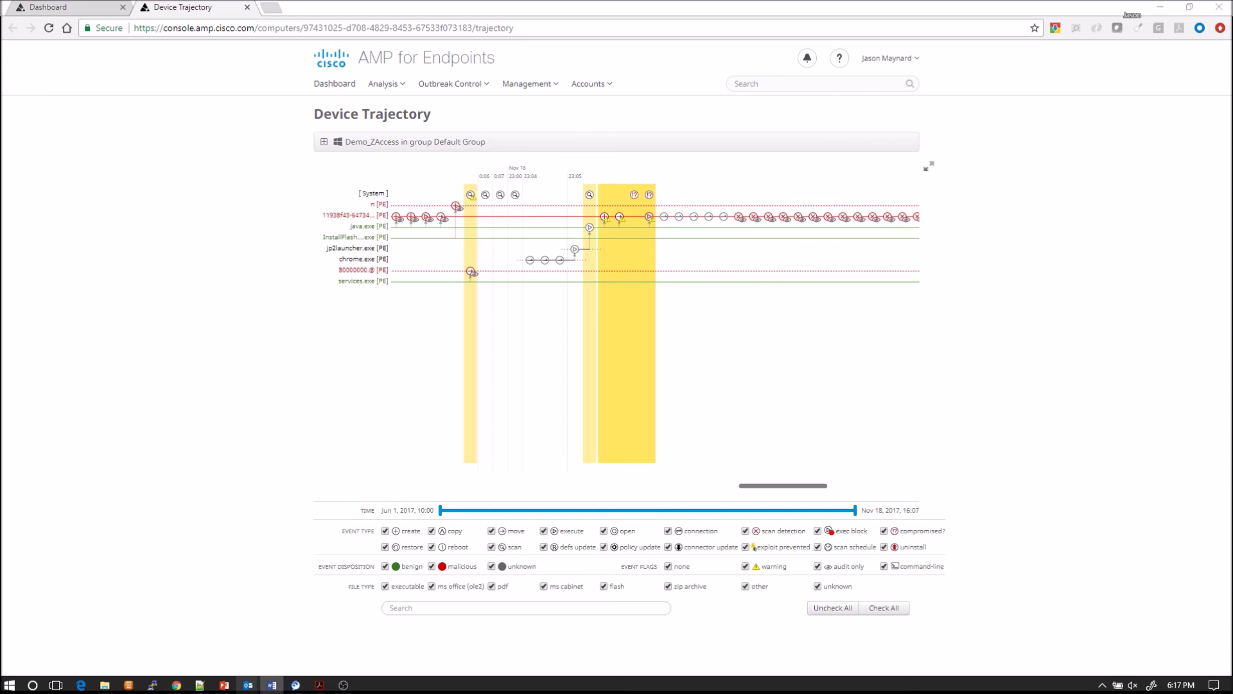
pyautogui.hotkey('alt', 'Tab')
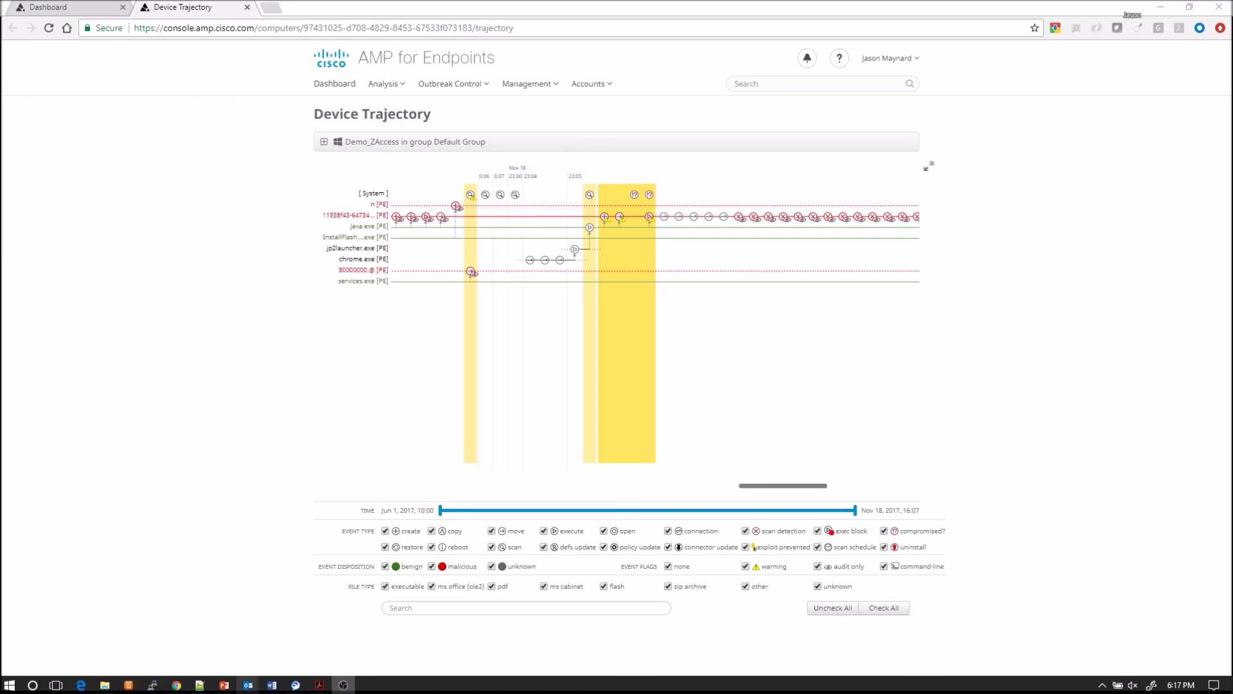